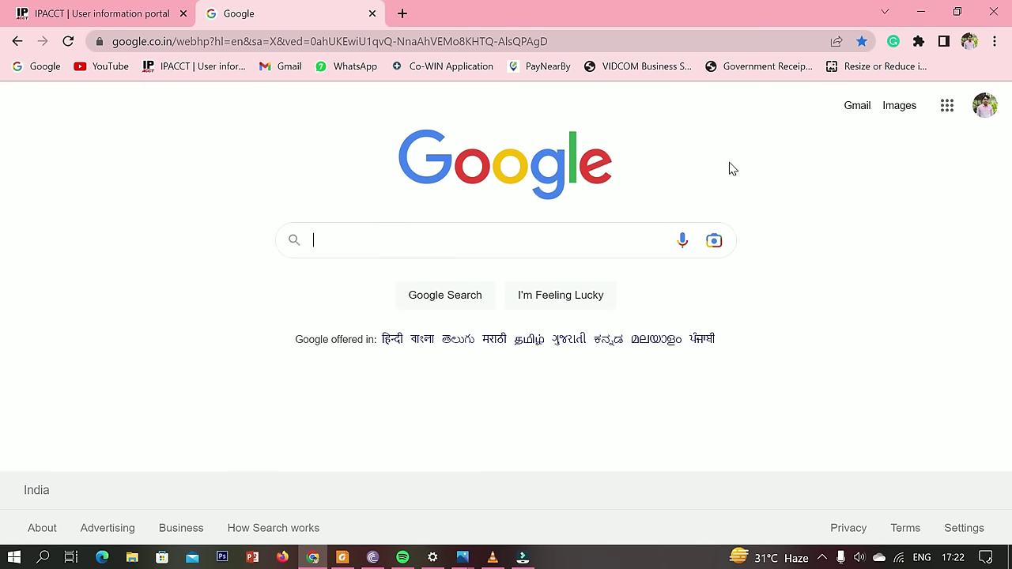
Search Google for 'pan card' and open the 'Online PAN application - NSDL' result.
click(368, 235)
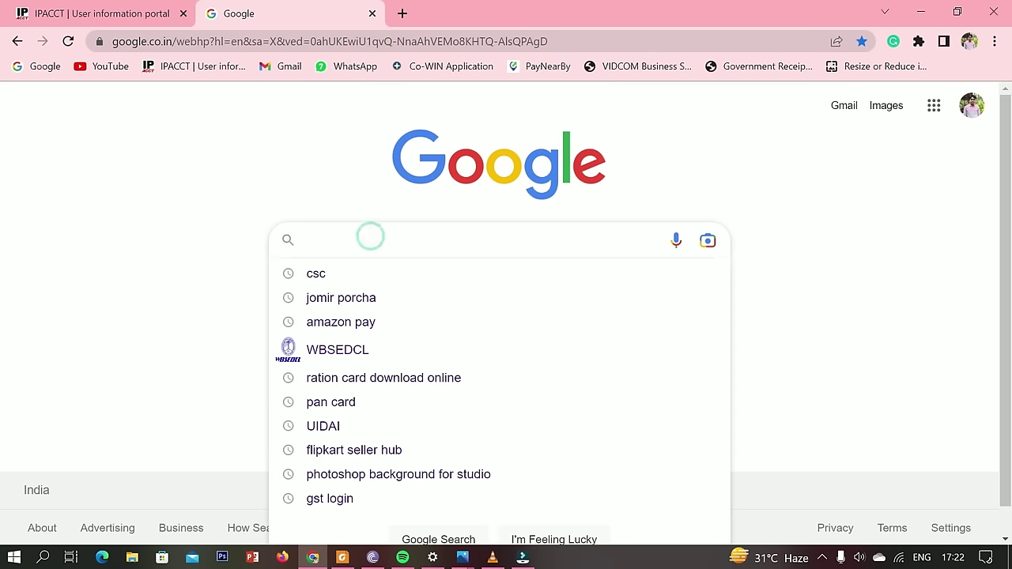
text(p)
click(361, 274)
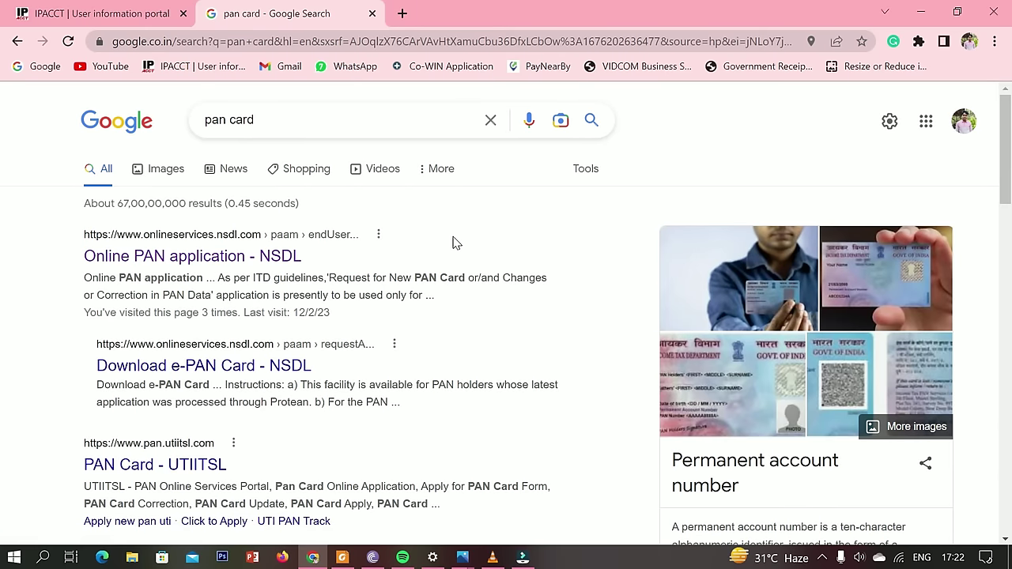
scroll(440, 272, down, 1)
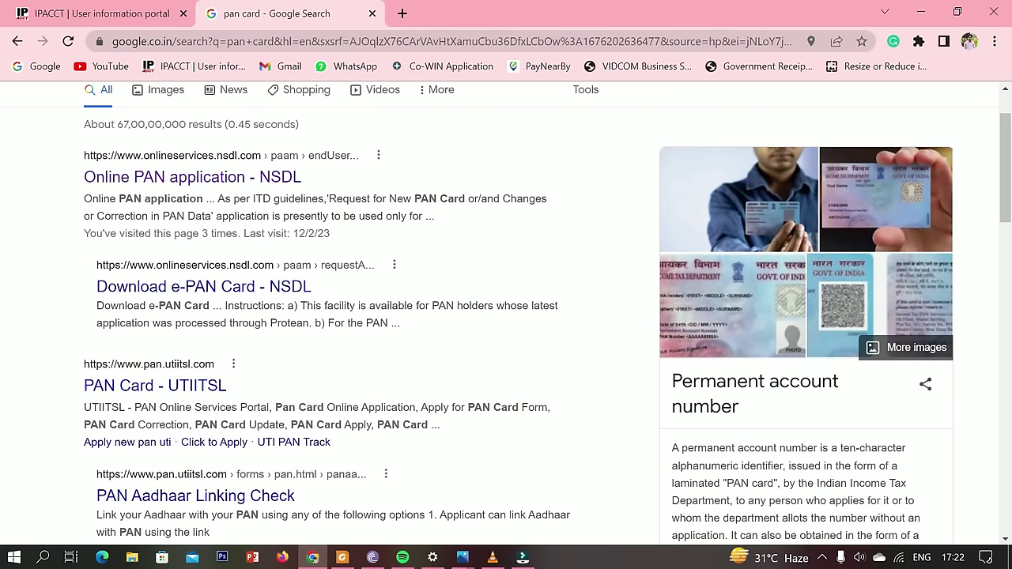
scroll(385, 363, up, 1)
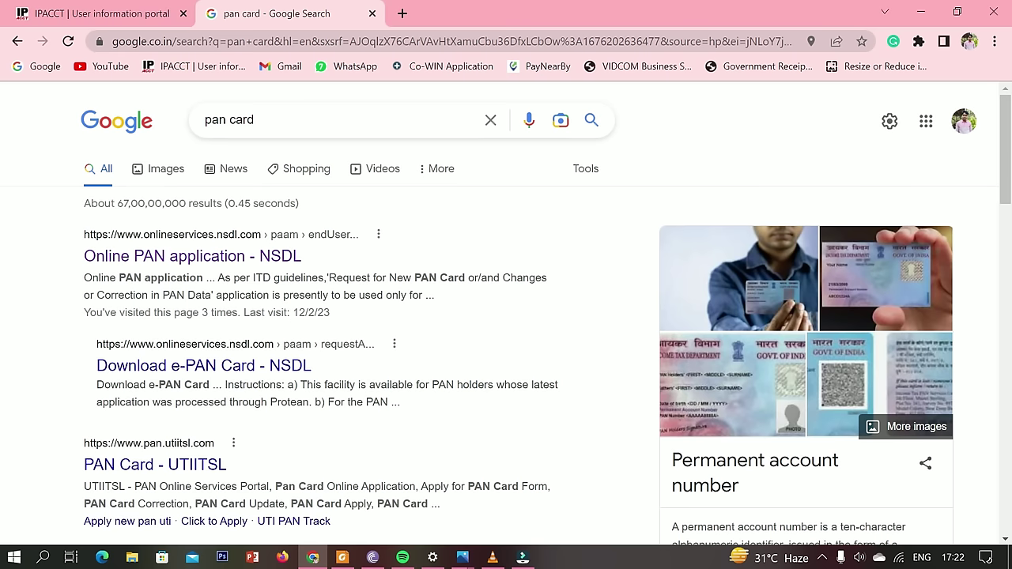
click(267, 258)
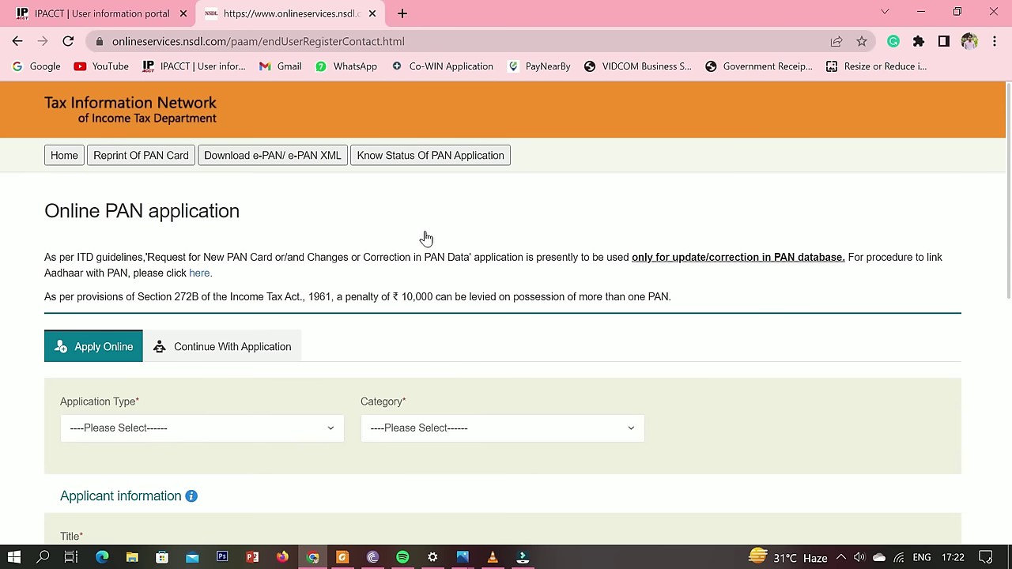
Choose New PAN - Indian Citizen (Form 49A) as application type and INDIVIDUAL as category.
scroll(384, 235, down, 2)
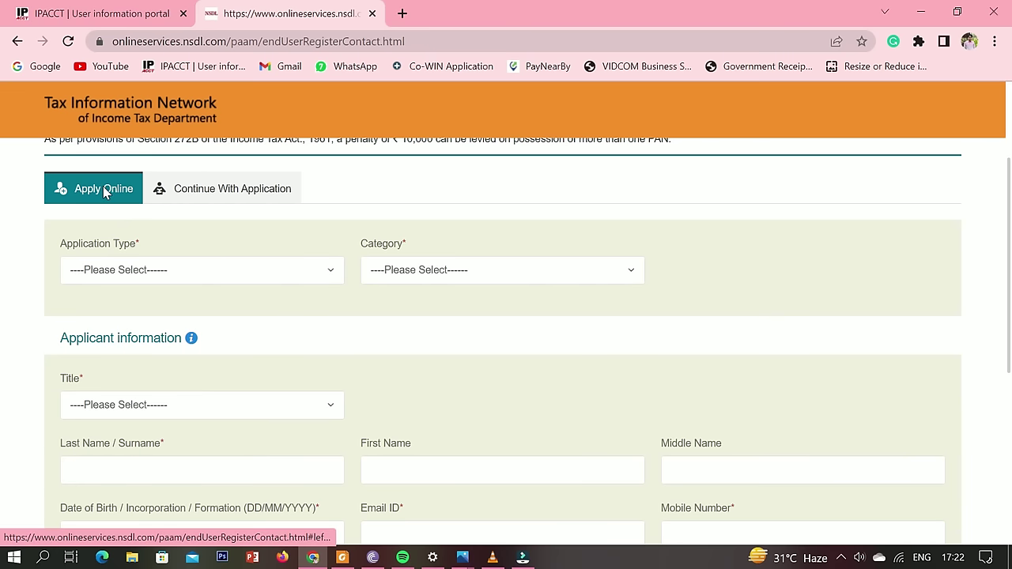
click(172, 277)
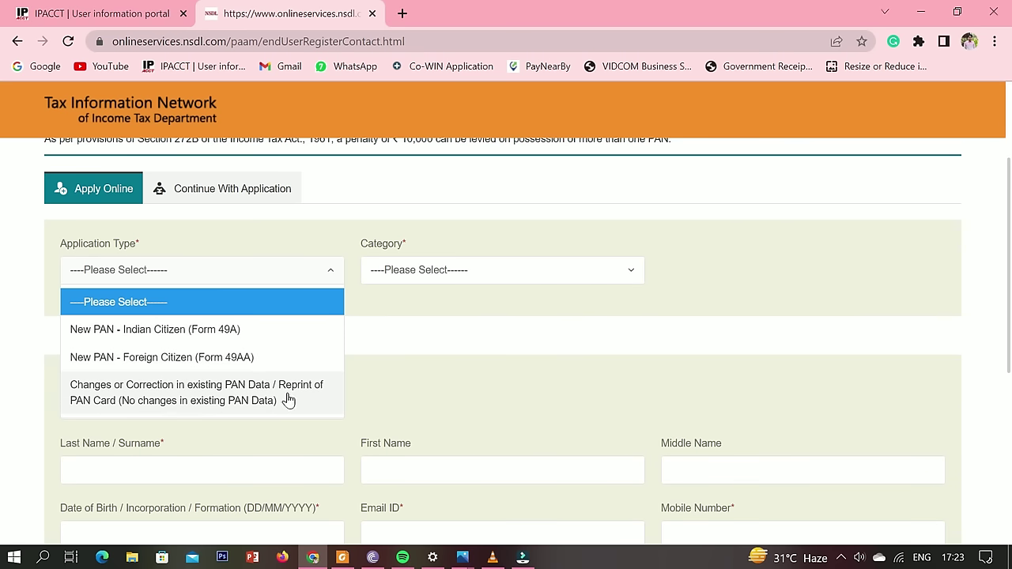
click(190, 328)
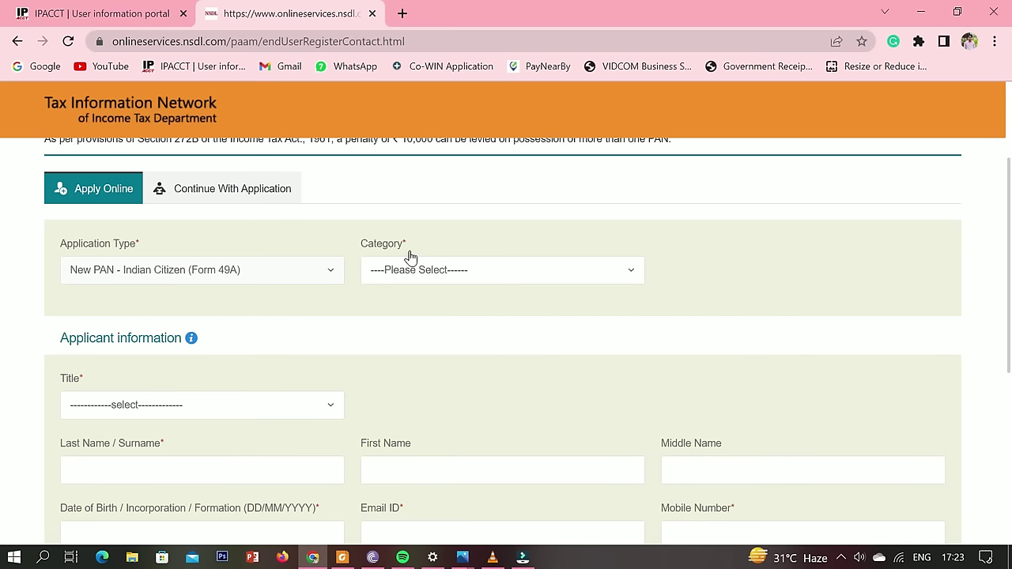
click(440, 271)
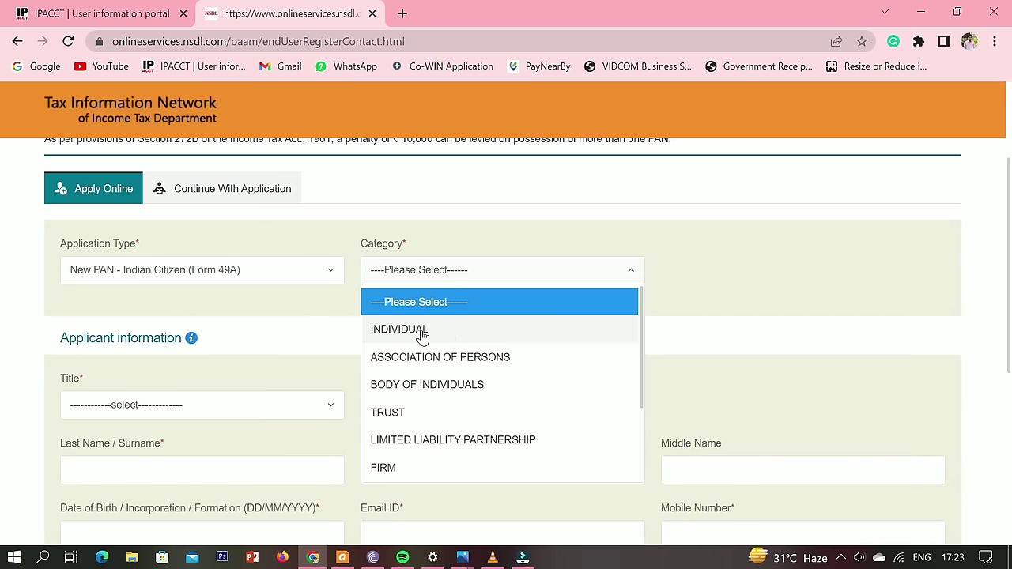
click(449, 331)
Select Shri as the applicant's title, then place the cursor in the Last Name field.
scroll(402, 308, down, 2)
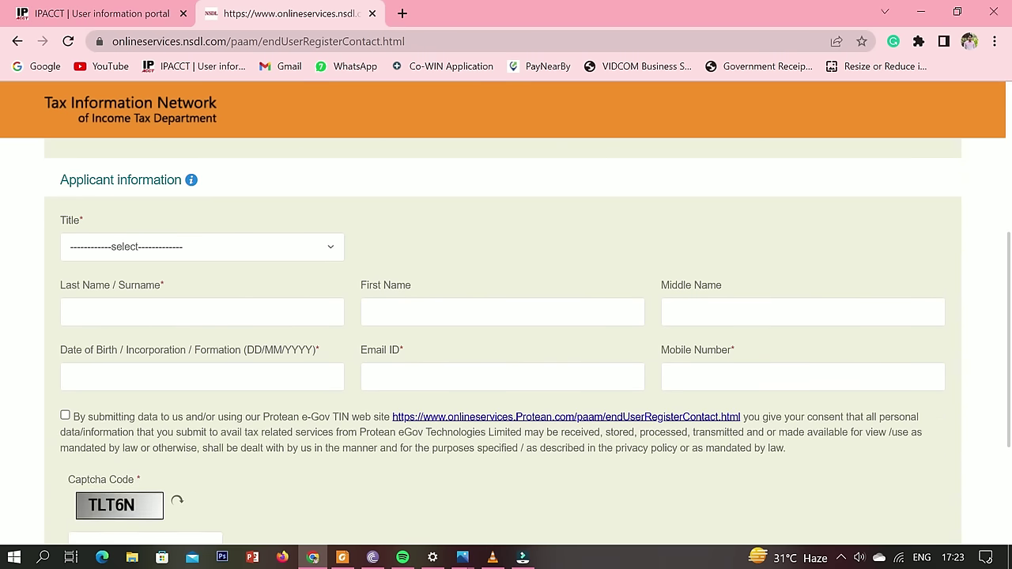
scroll(503, 340, up, 1)
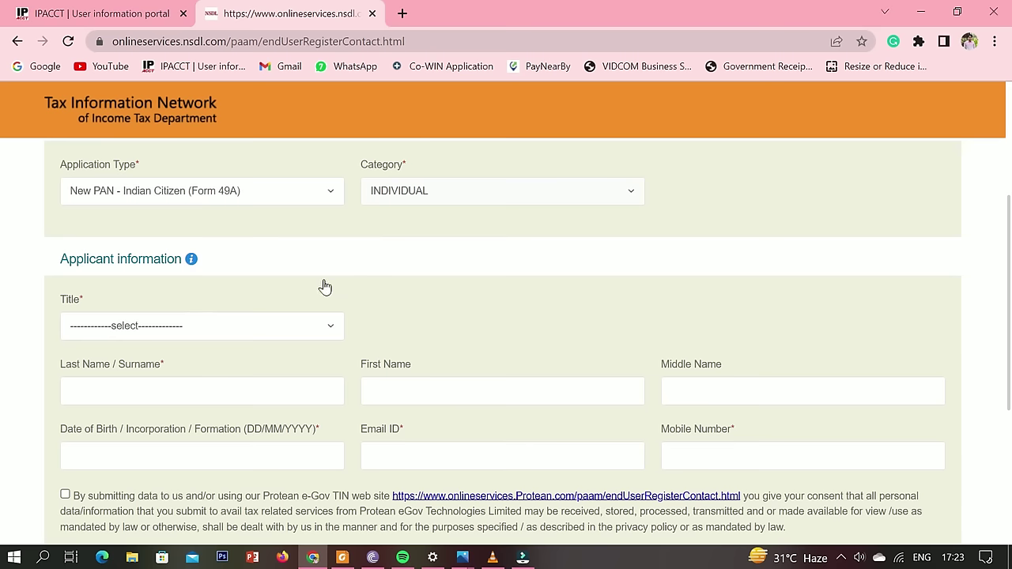
scroll(248, 271, down, 1)
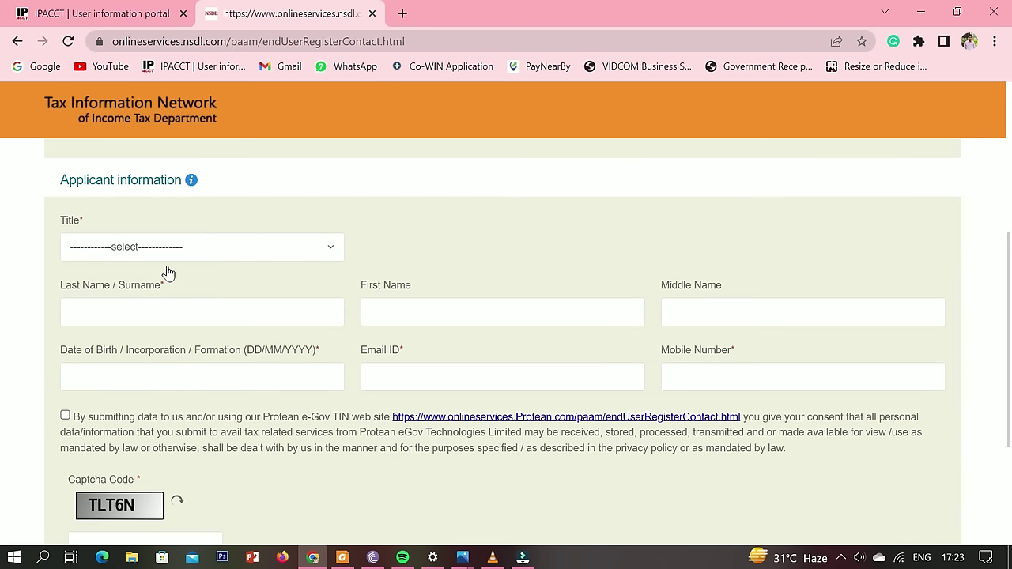
click(102, 249)
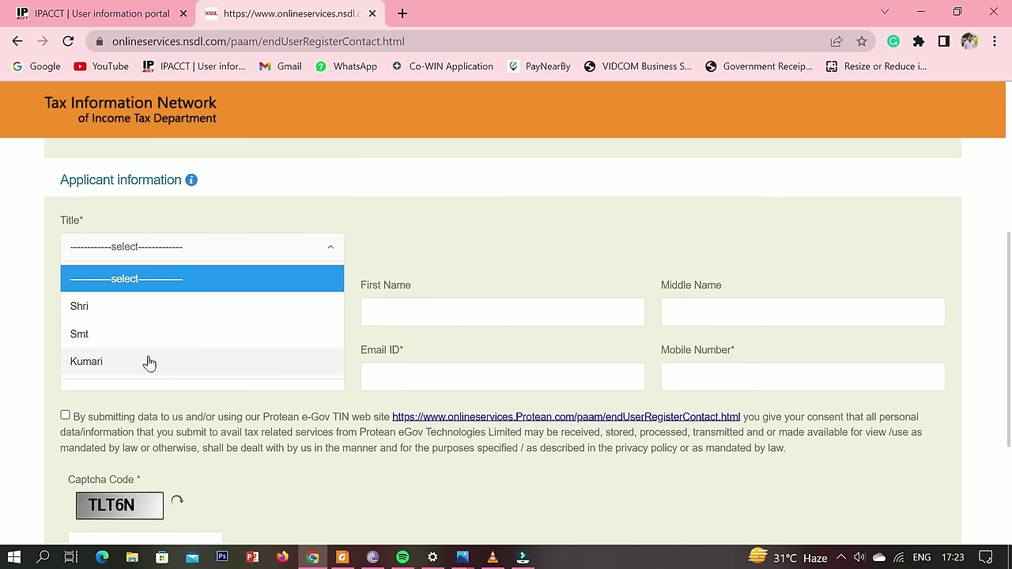
click(120, 309)
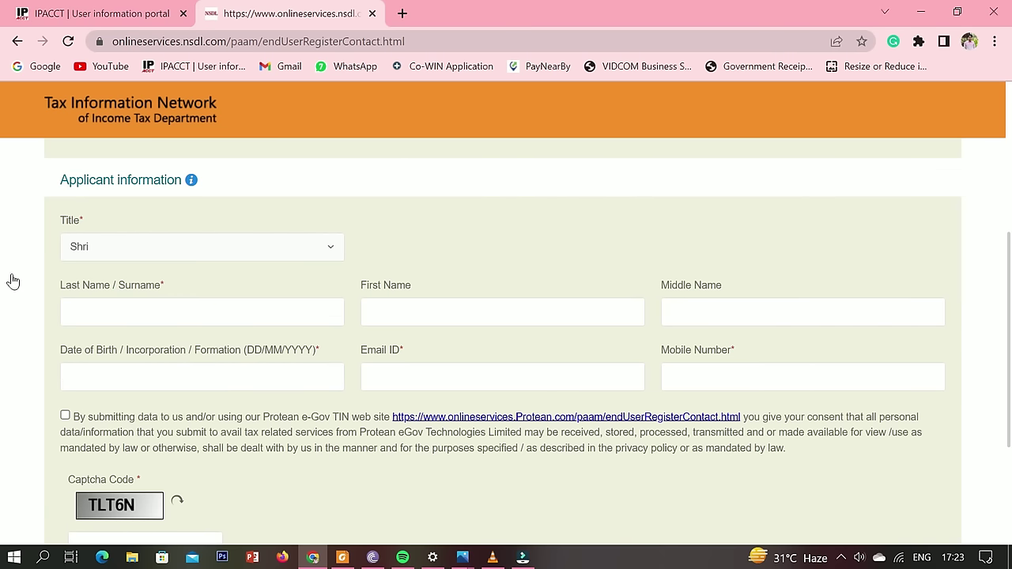
click(146, 311)
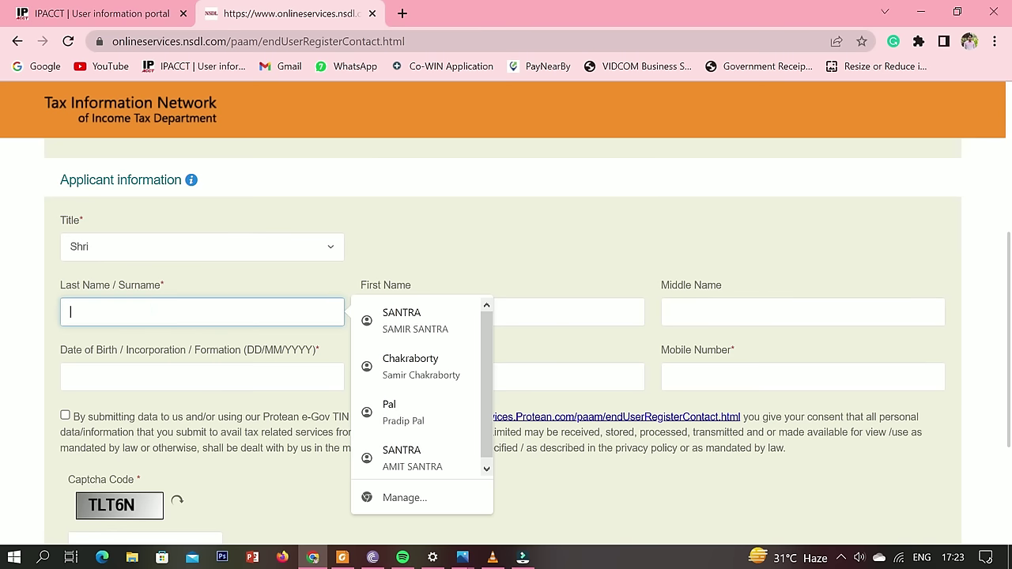
Paste in the applicant's surname, first name and date of birth.
key(Escape)
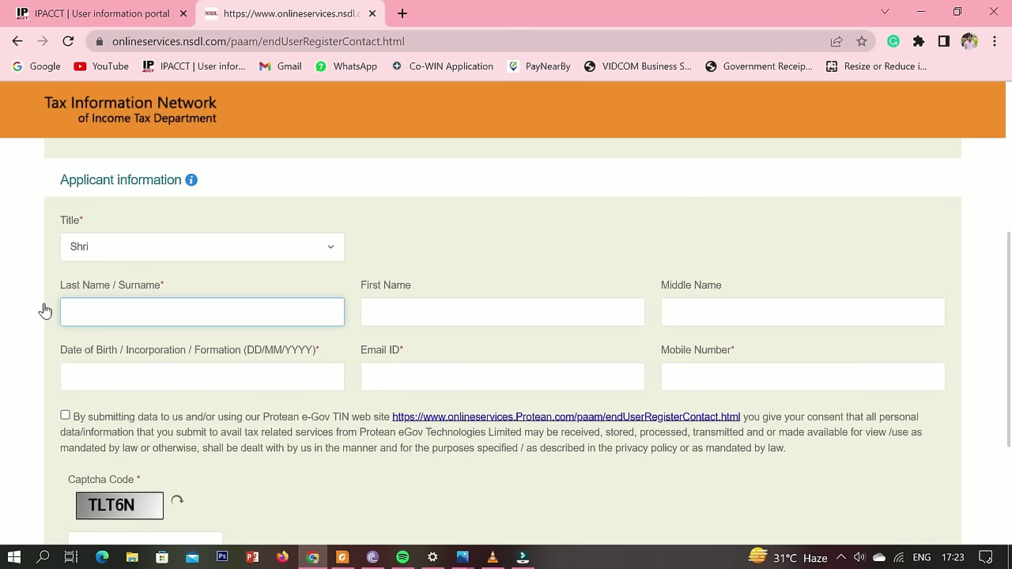
click(451, 312)
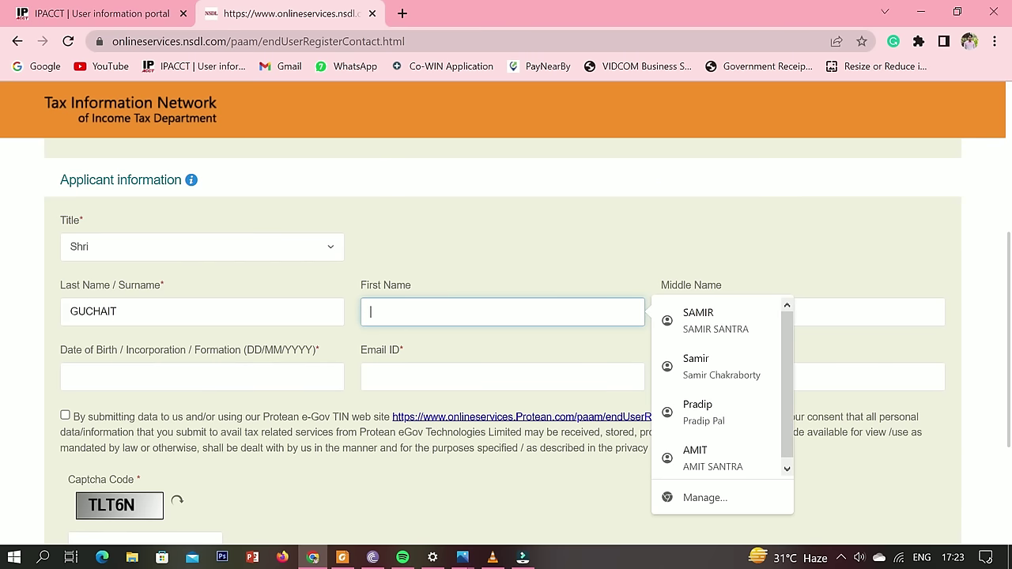
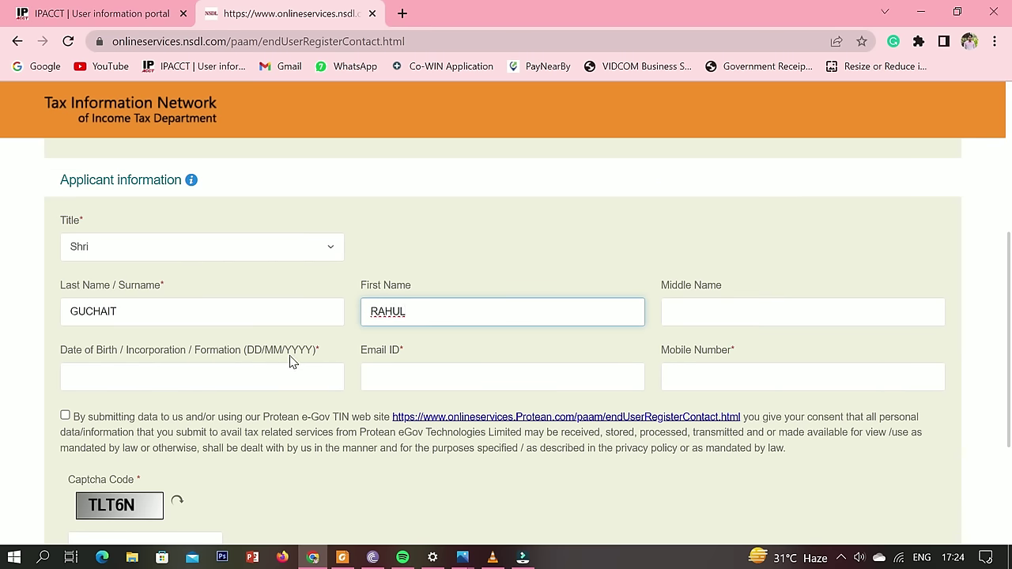
click(202, 376)
Enter the applicant's e-mail and mobile number, tick consent, fill the captcha, and submit.
scroll(506, 317, down, 1)
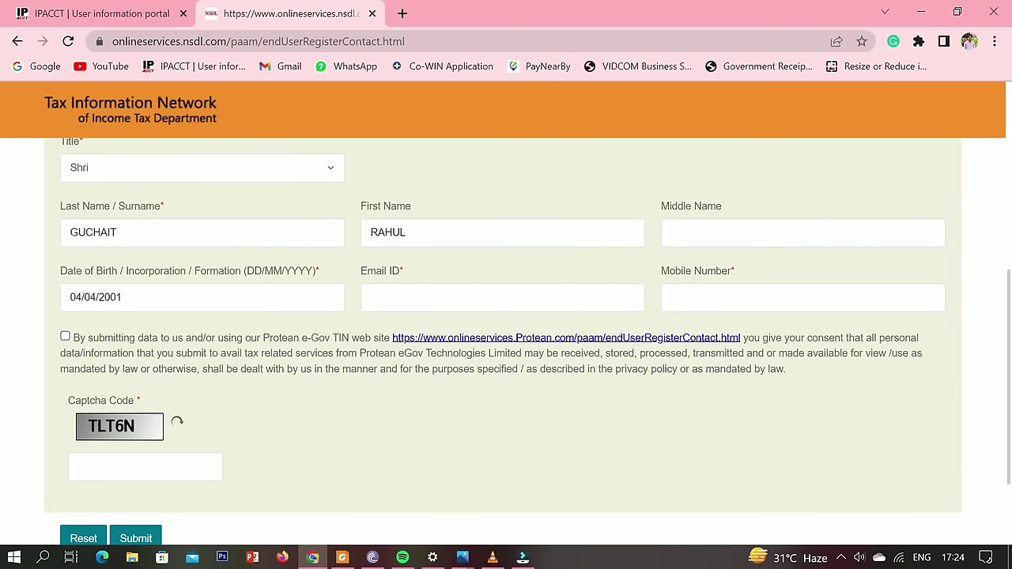
click(428, 302)
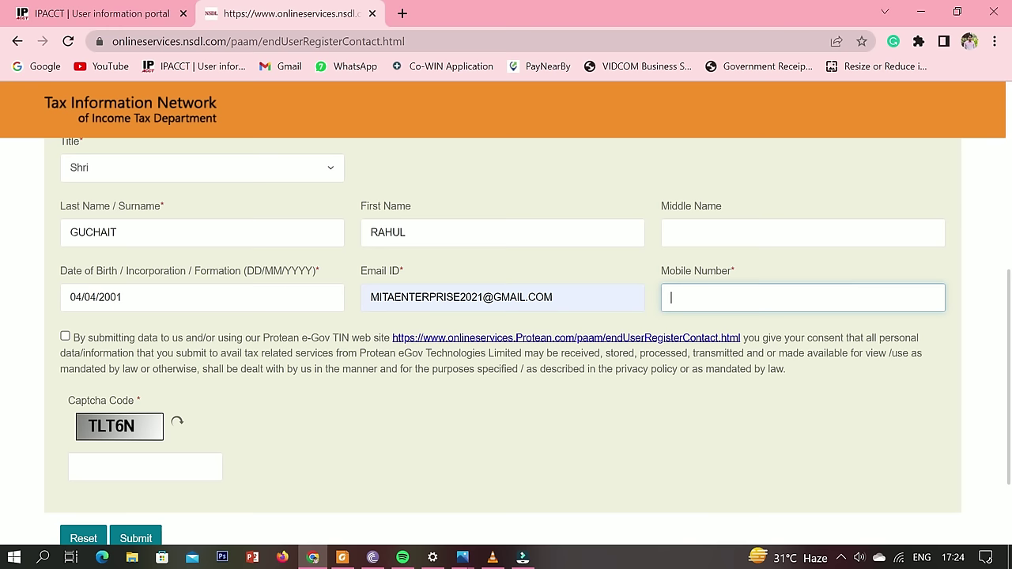
key(ctrl+v)
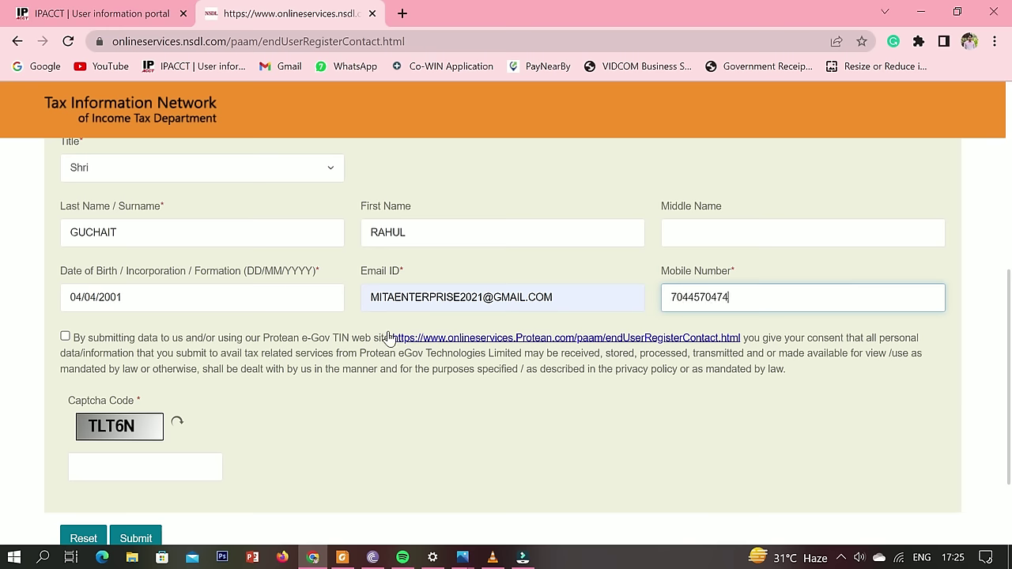
click(64, 335)
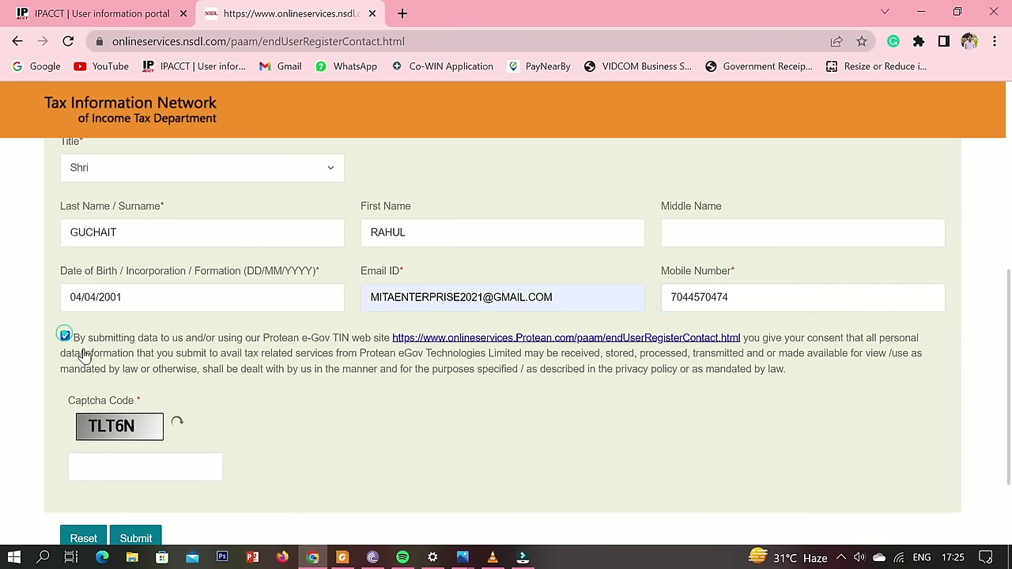
click(111, 464)
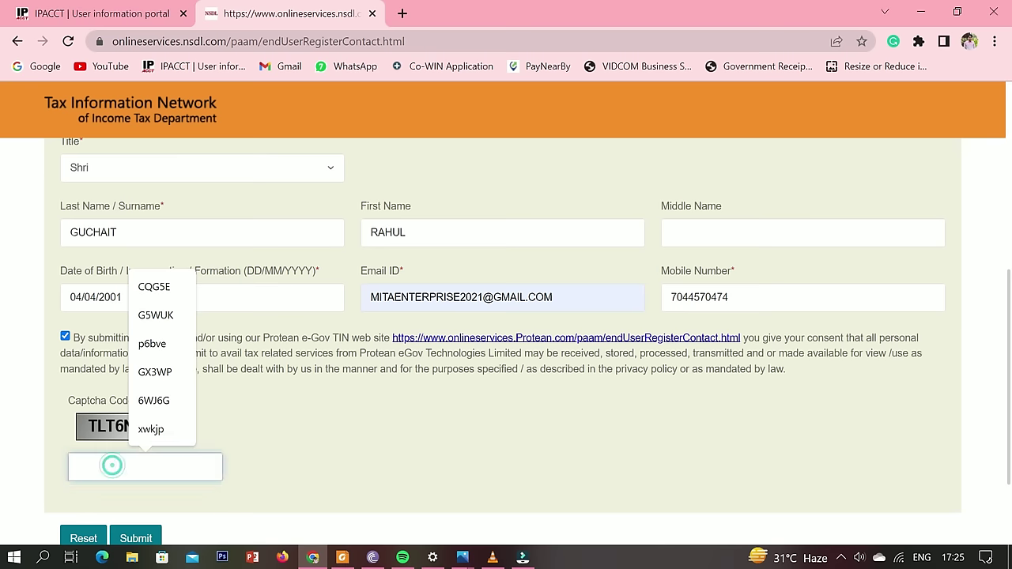
text(TLT6N)
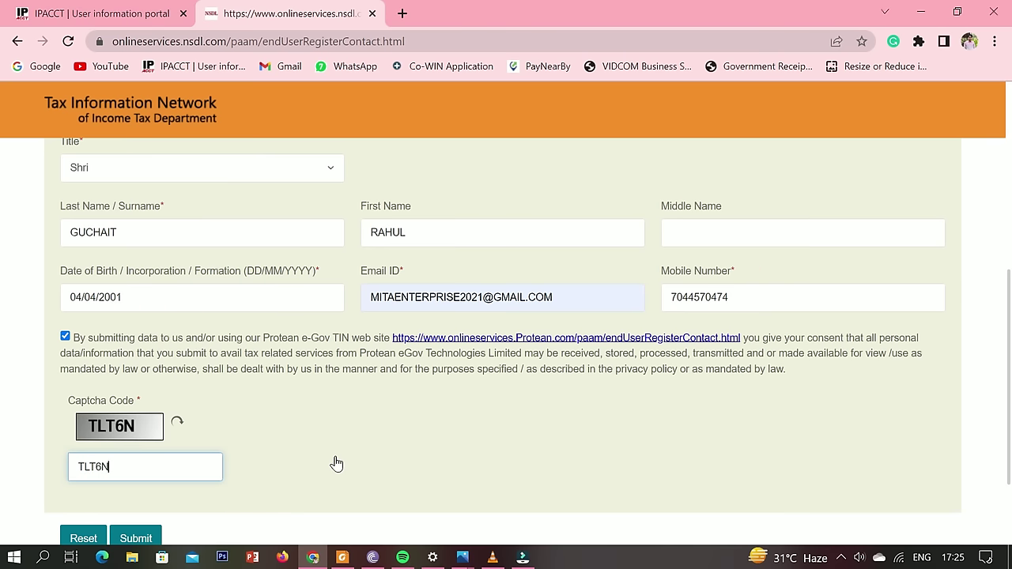
scroll(337, 463, down, 1)
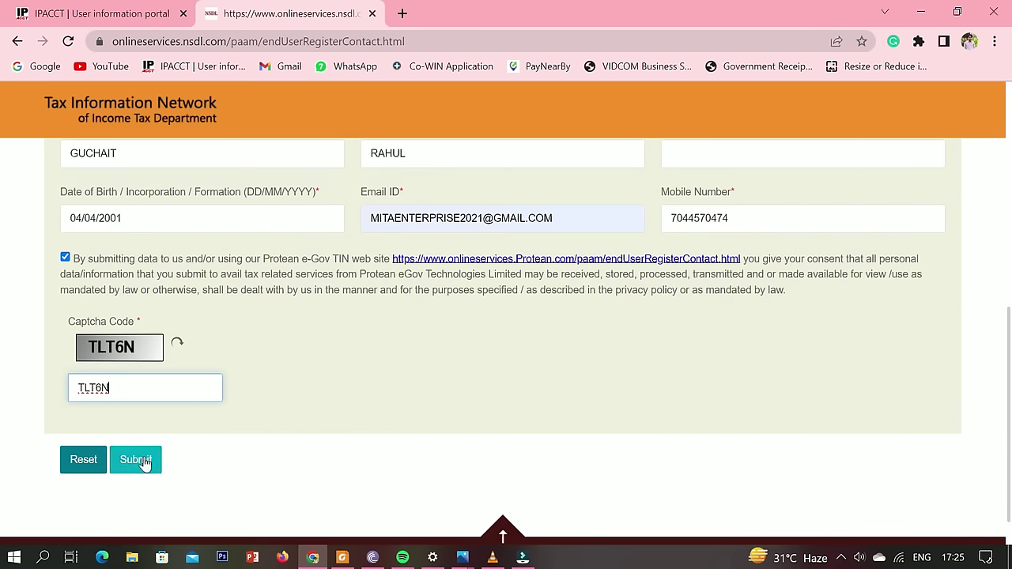
click(136, 460)
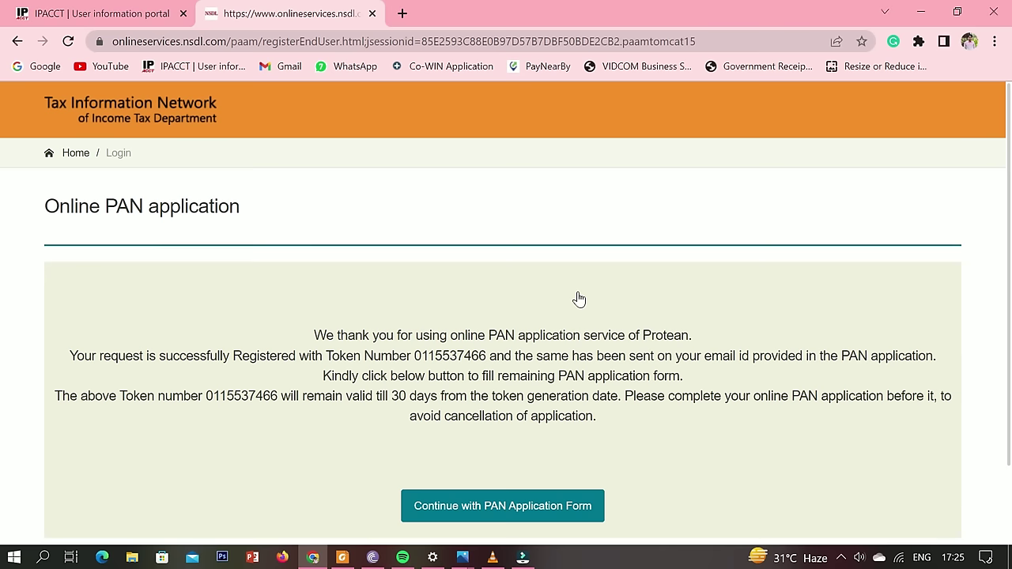
Continue from the token confirmation page to the full PAN application form.
scroll(562, 316, down, 1)
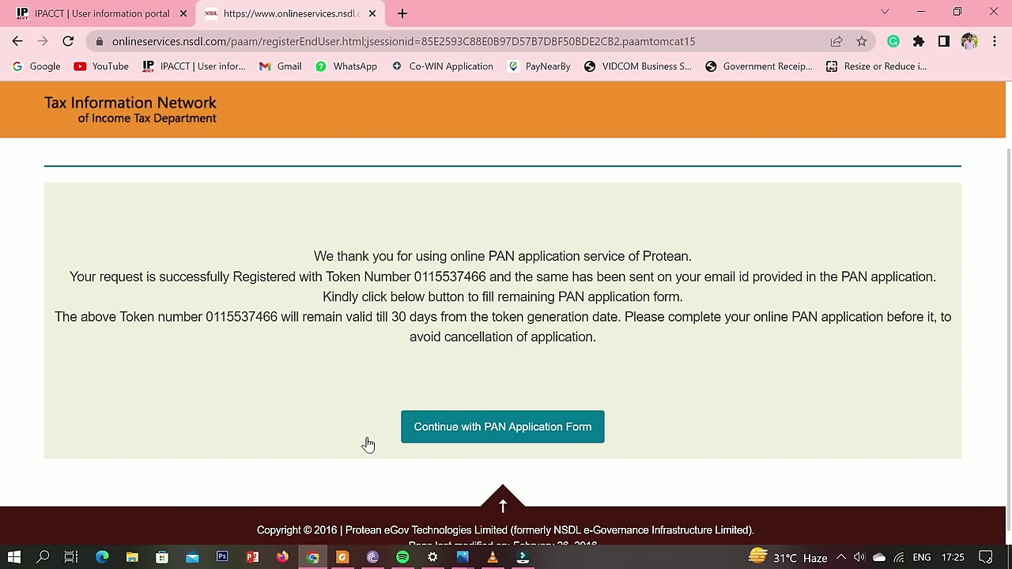
click(483, 443)
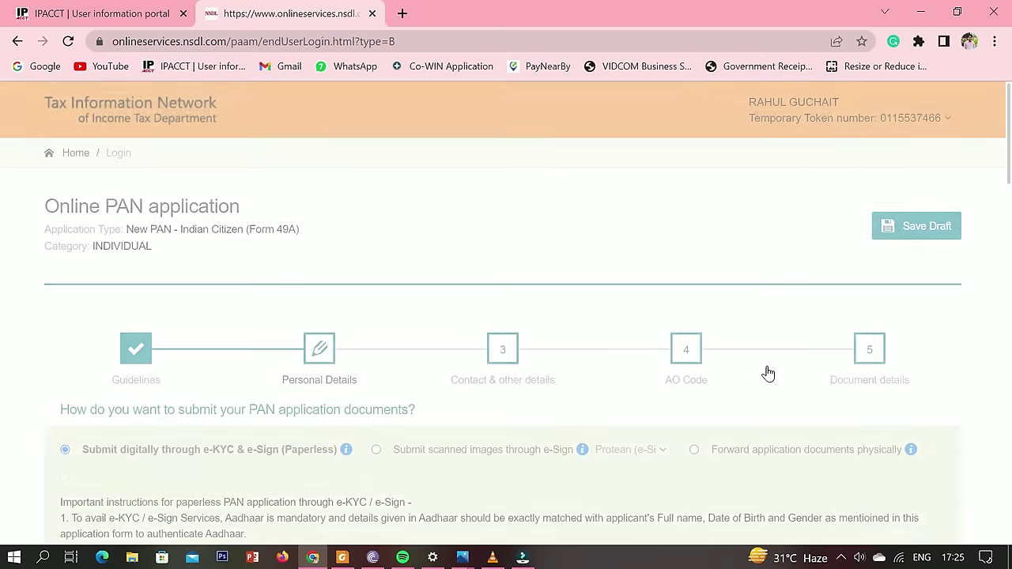
Opt to receive a physical PAN card.
scroll(635, 319, down, 1)
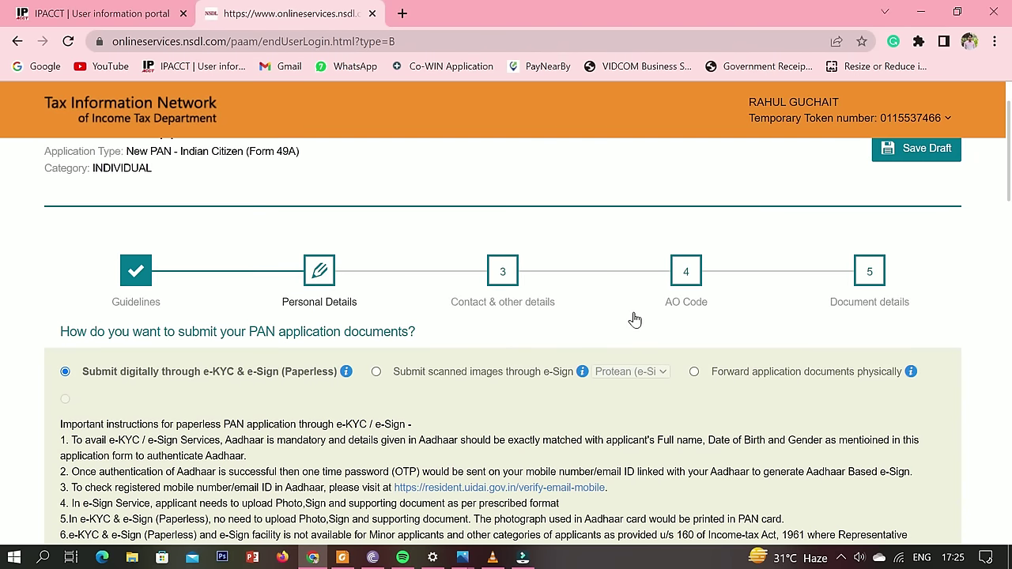
scroll(635, 319, up, 1)
scroll(363, 262, down, 1)
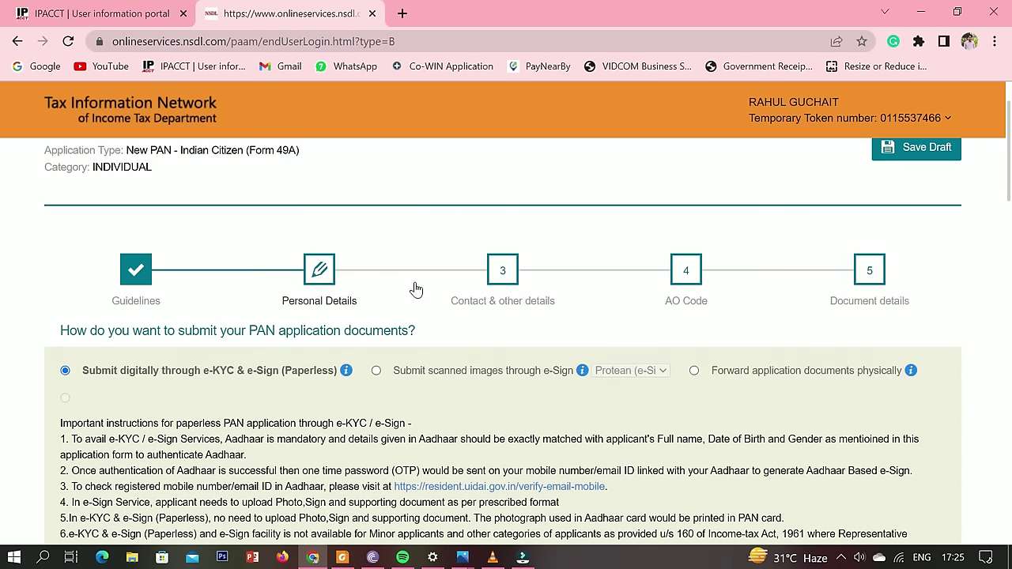
scroll(74, 300, down, 1)
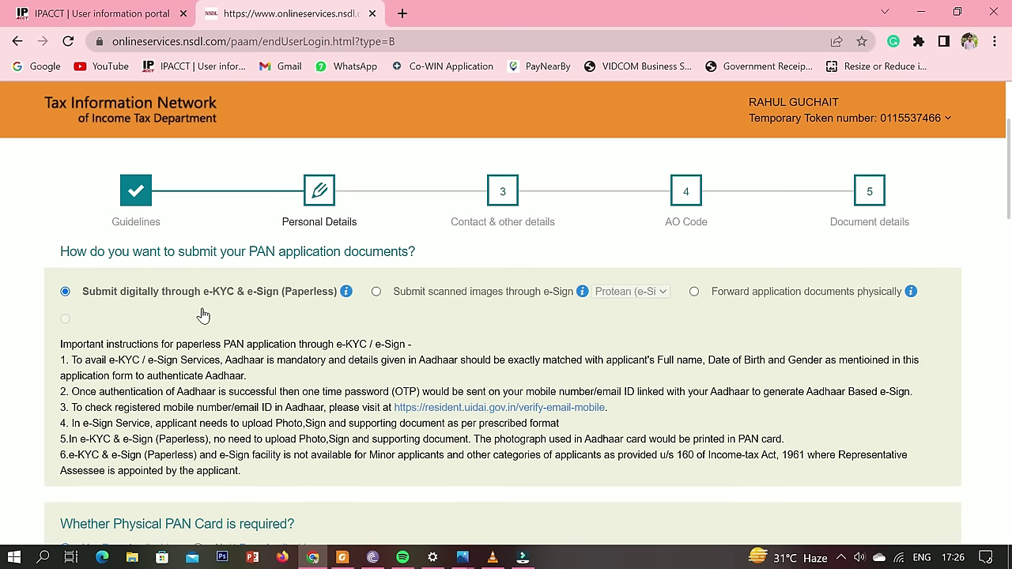
scroll(518, 327, down, 2)
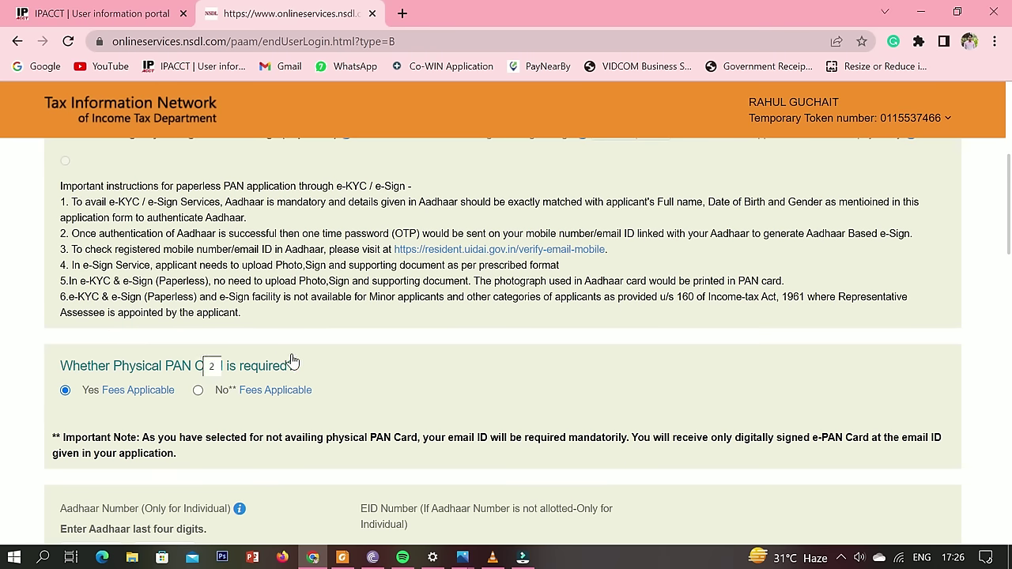
click(108, 389)
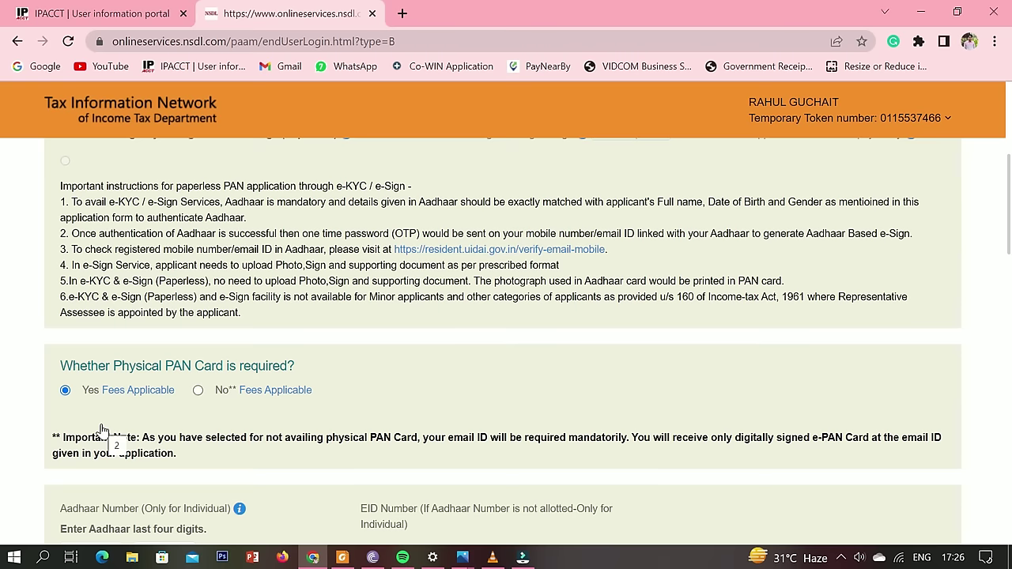
Enter the last four Aadhaar digits and set Aadhaar photo printing consent to Yes.
scroll(119, 423, down, 3)
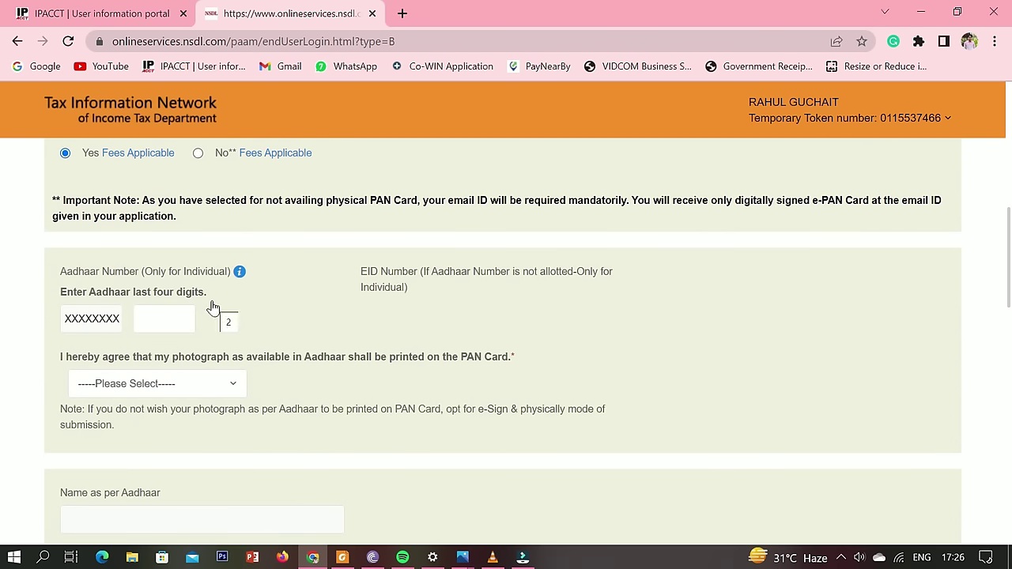
click(138, 319)
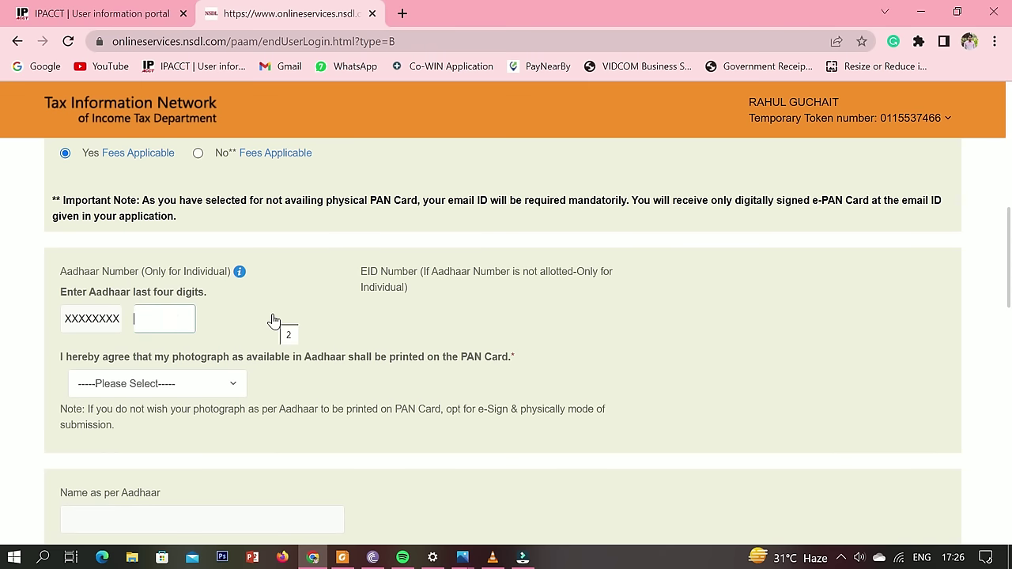
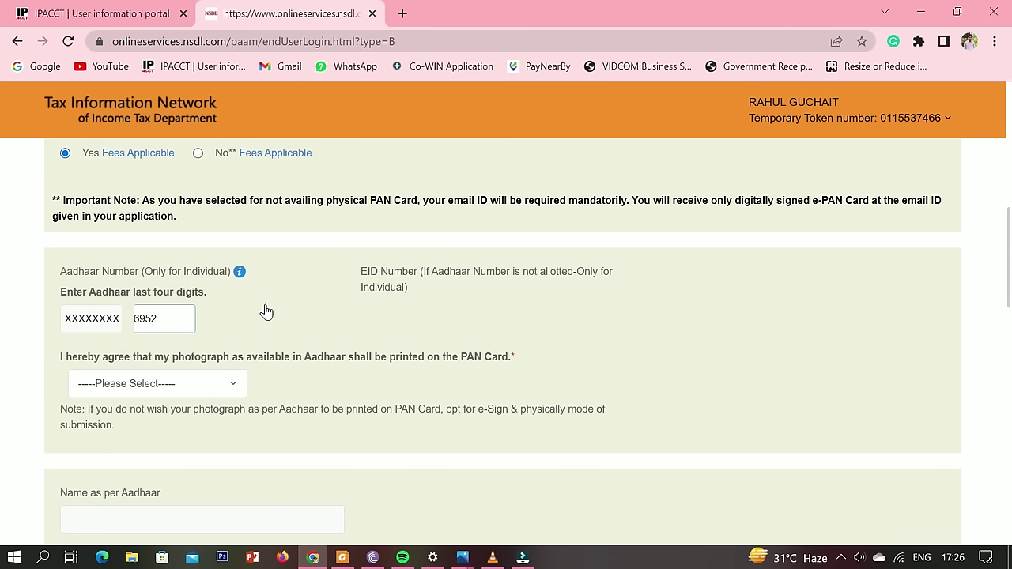
scroll(245, 309, down, 1)
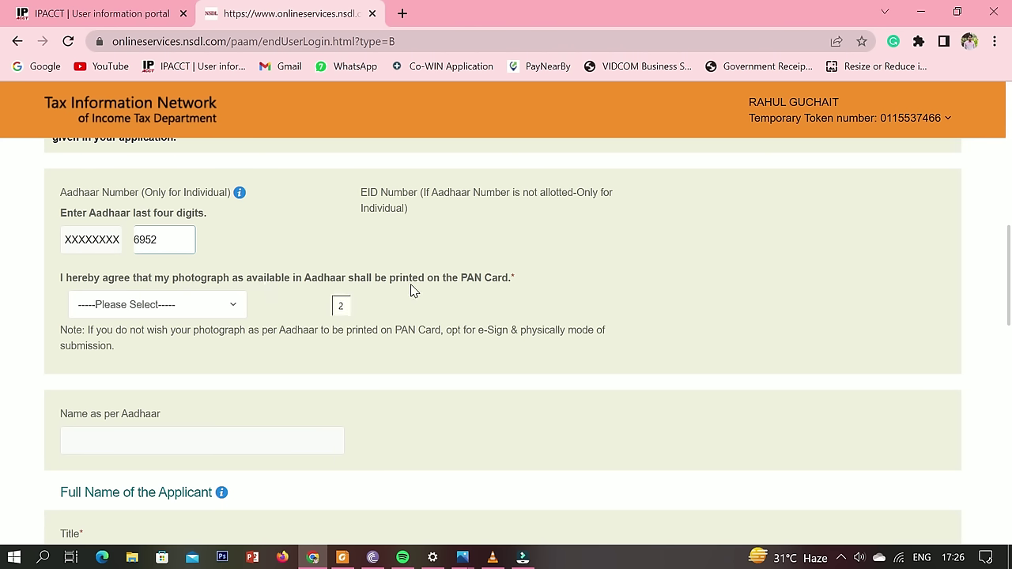
click(199, 304)
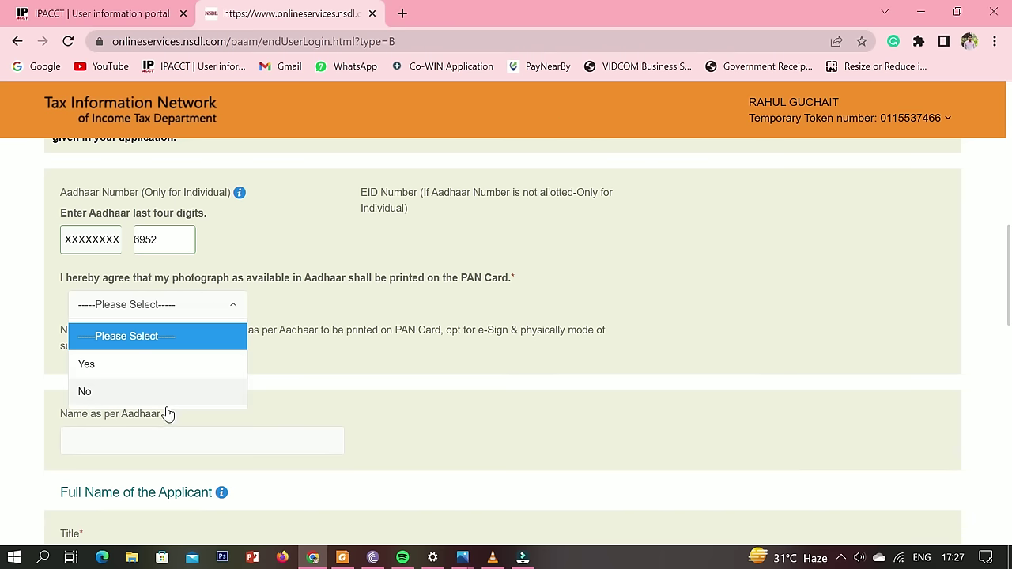
click(158, 365)
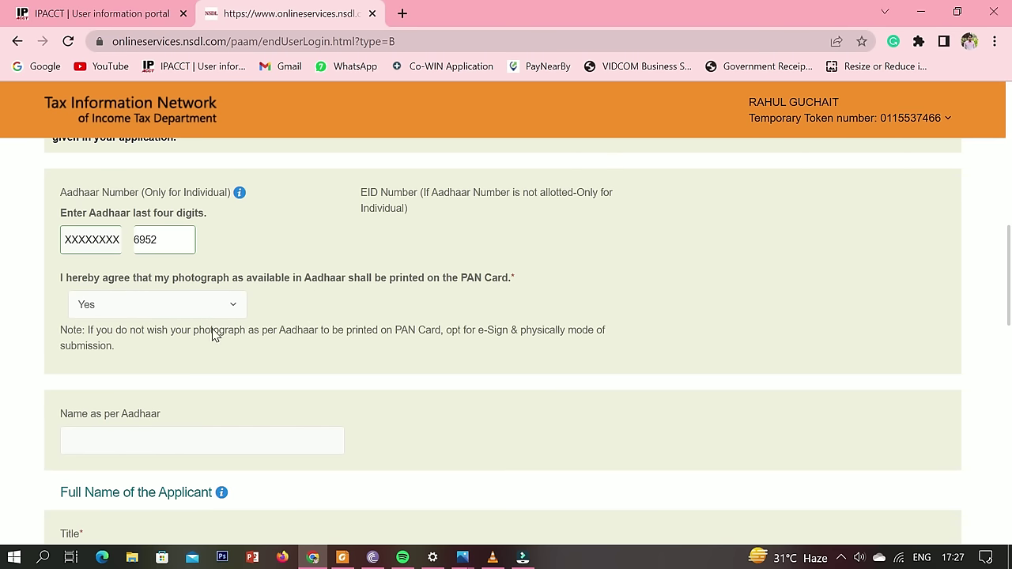
scroll(335, 361, down, 4)
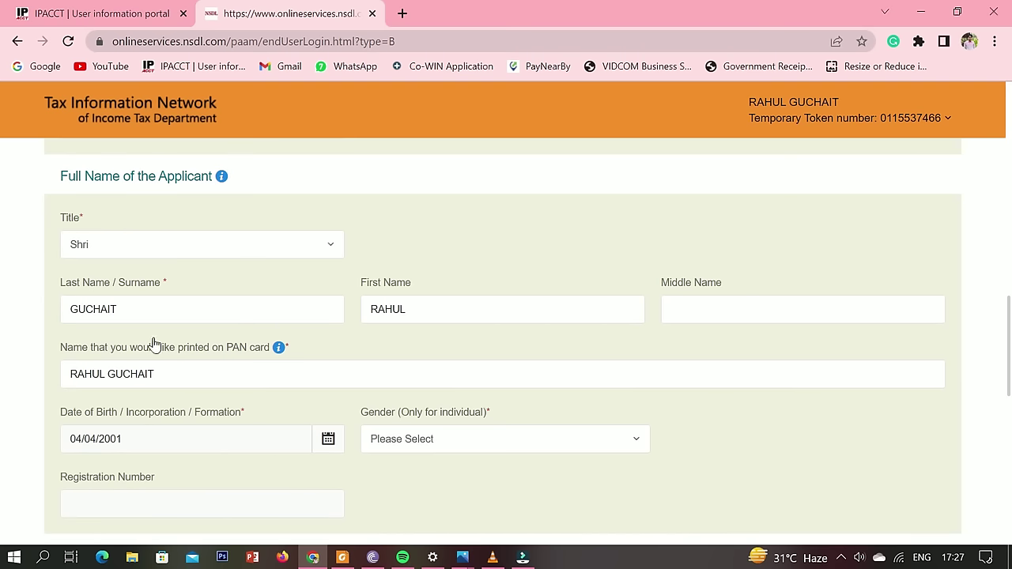
Choose Male in the Gender dropdown, then scroll down to the parents' details.
scroll(211, 318, down, 1)
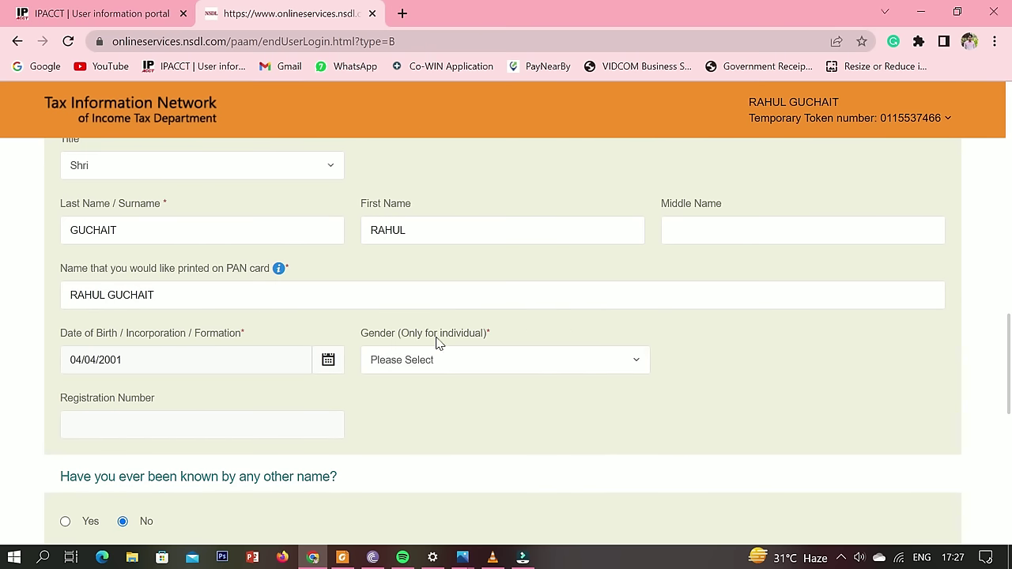
click(407, 362)
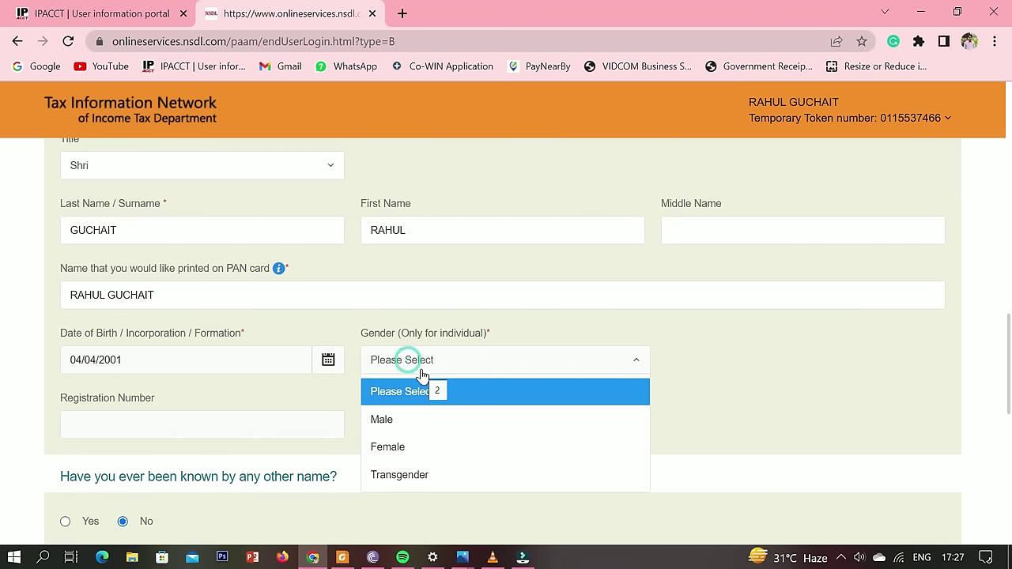
click(411, 420)
scroll(403, 419, down, 1)
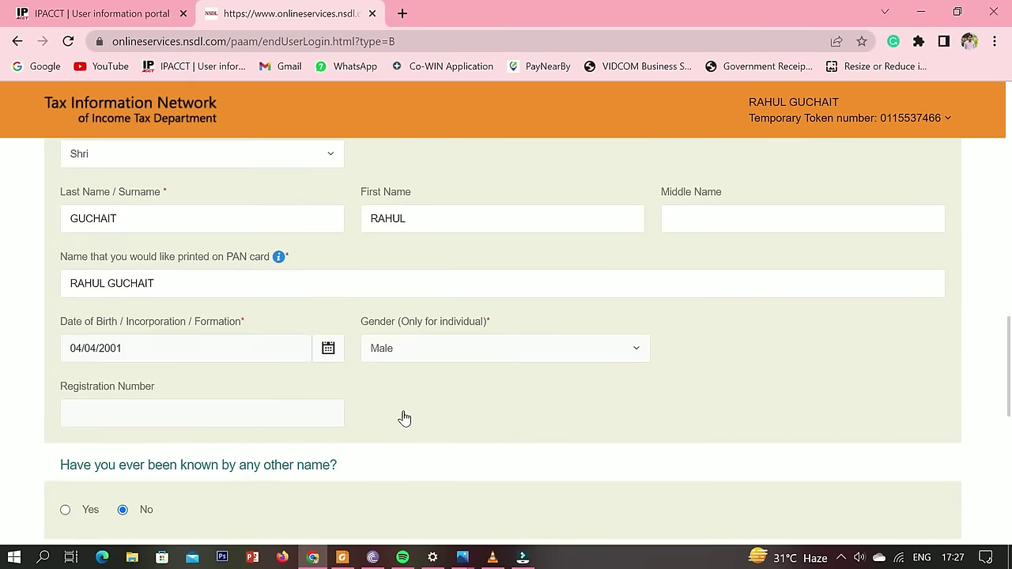
scroll(404, 419, down, 2)
scroll(252, 379, down, 1)
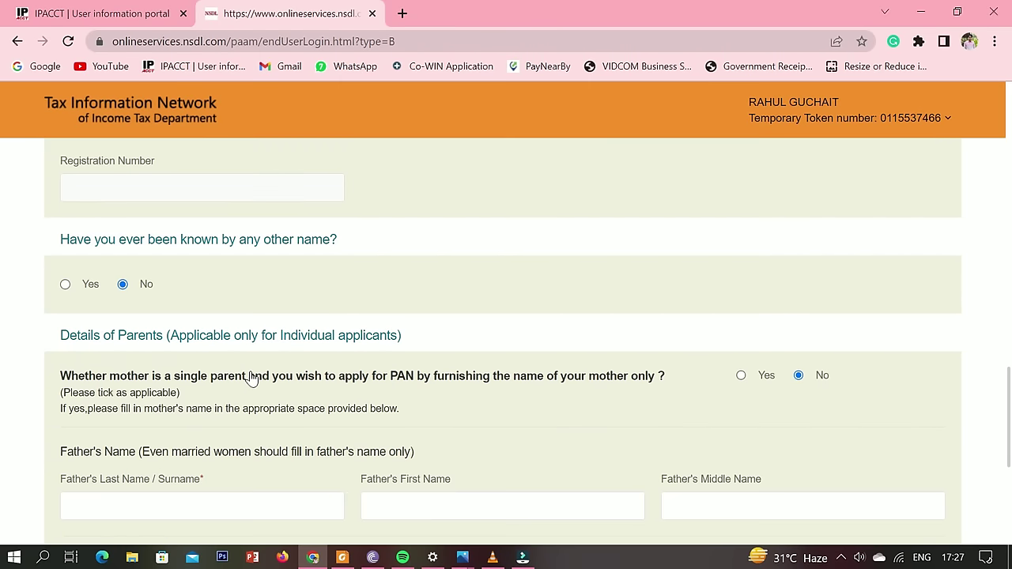
scroll(228, 346, down, 2)
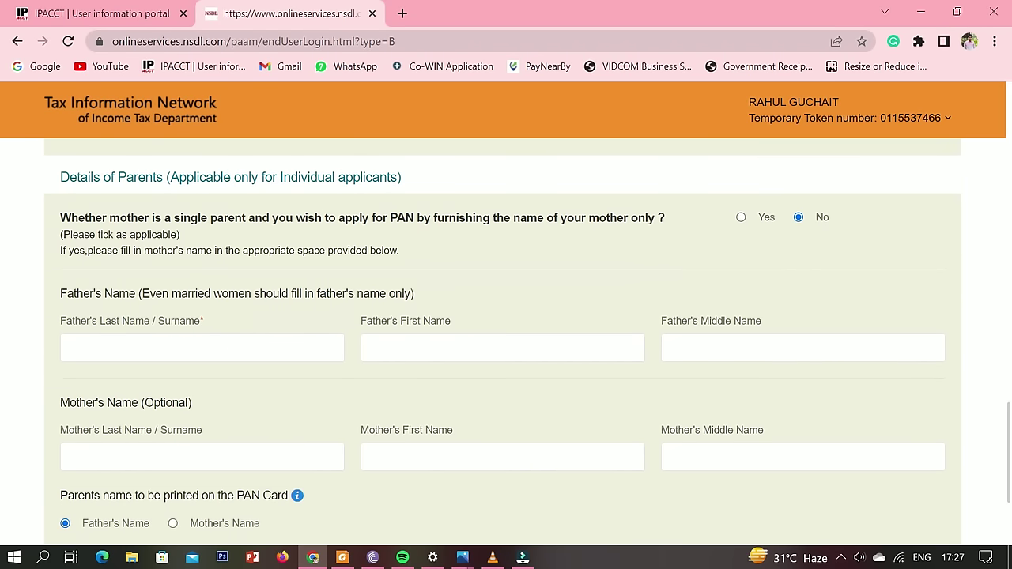
Enter the father's surname and first name, then advance to Contact & other details.
click(158, 346)
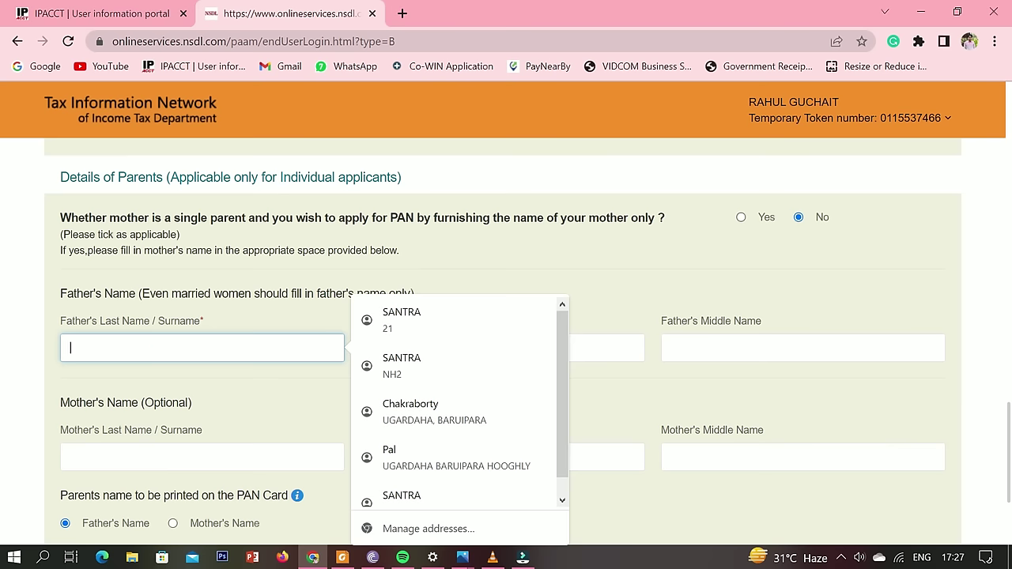
click(417, 344)
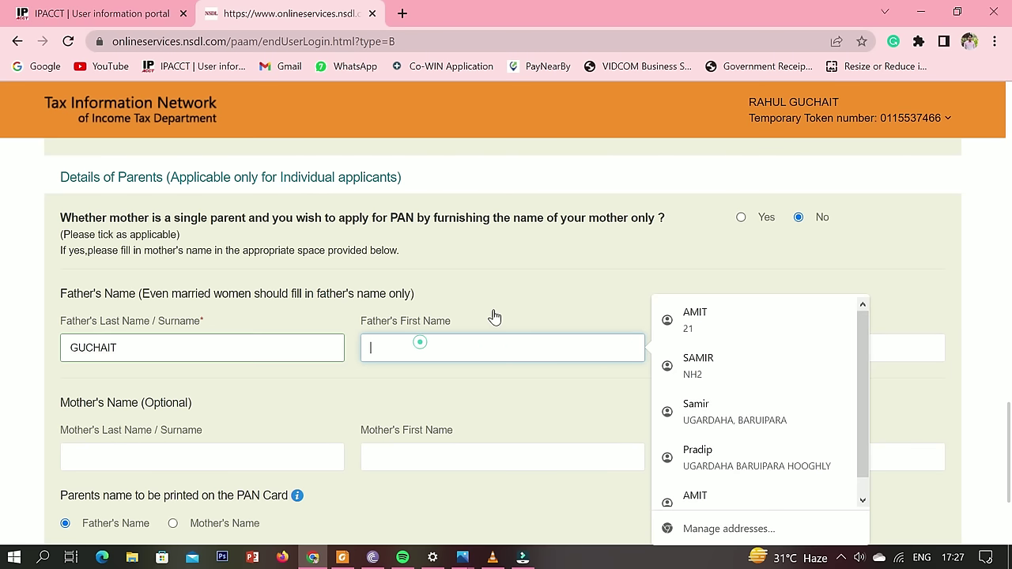
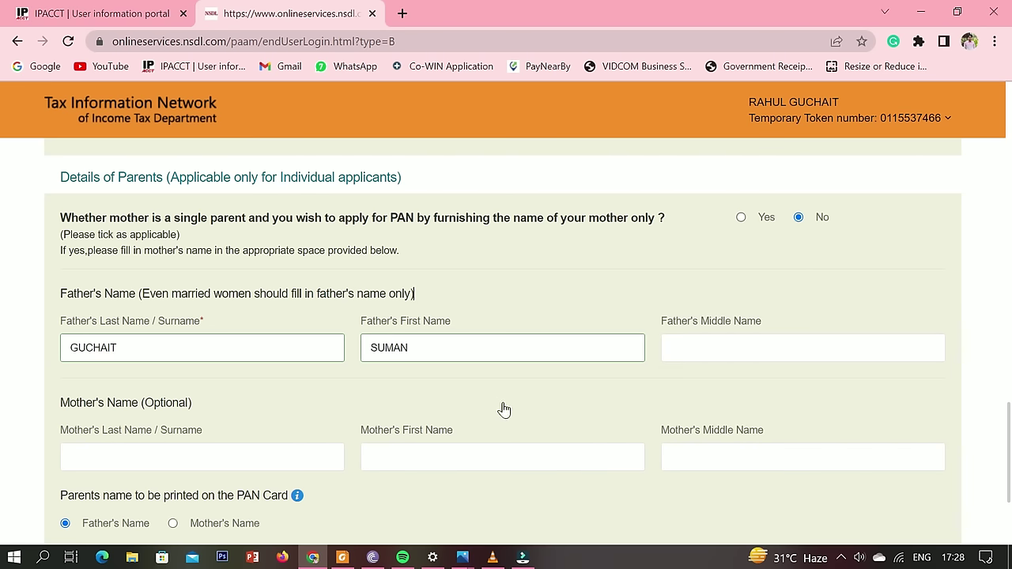
scroll(538, 400, down, 1)
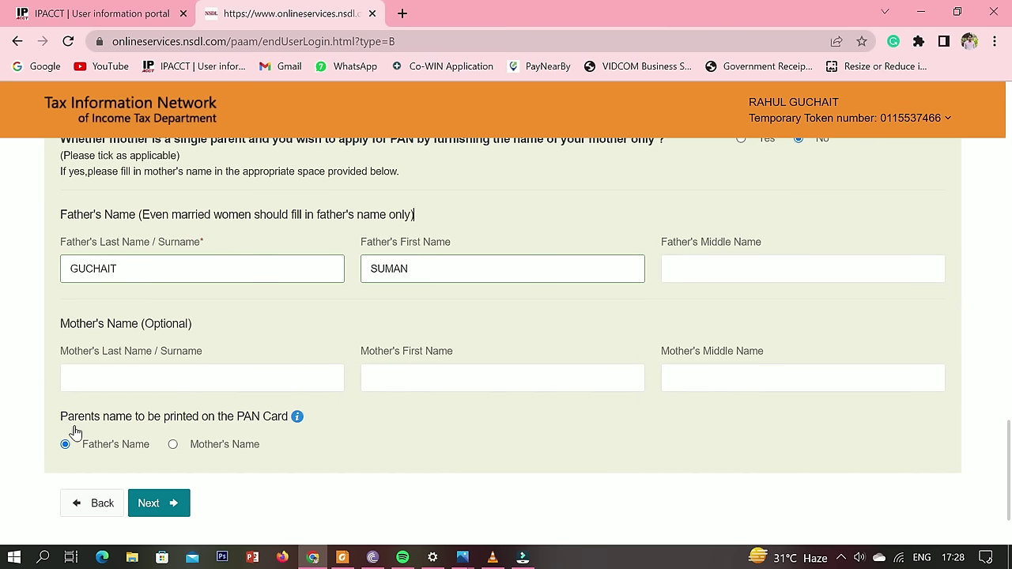
click(151, 503)
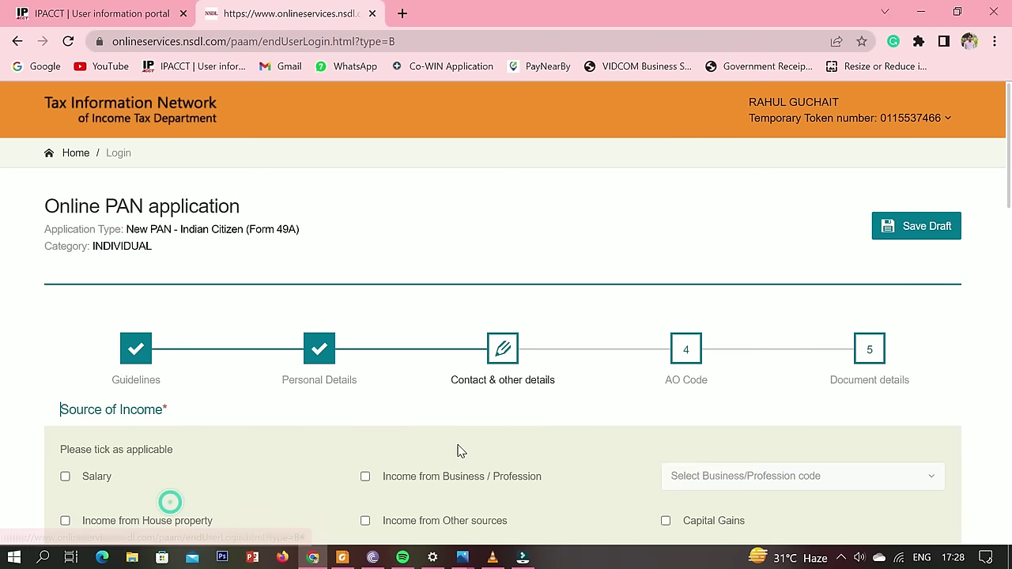
Mark the applicant's source of income as No income.
scroll(470, 406, down, 2)
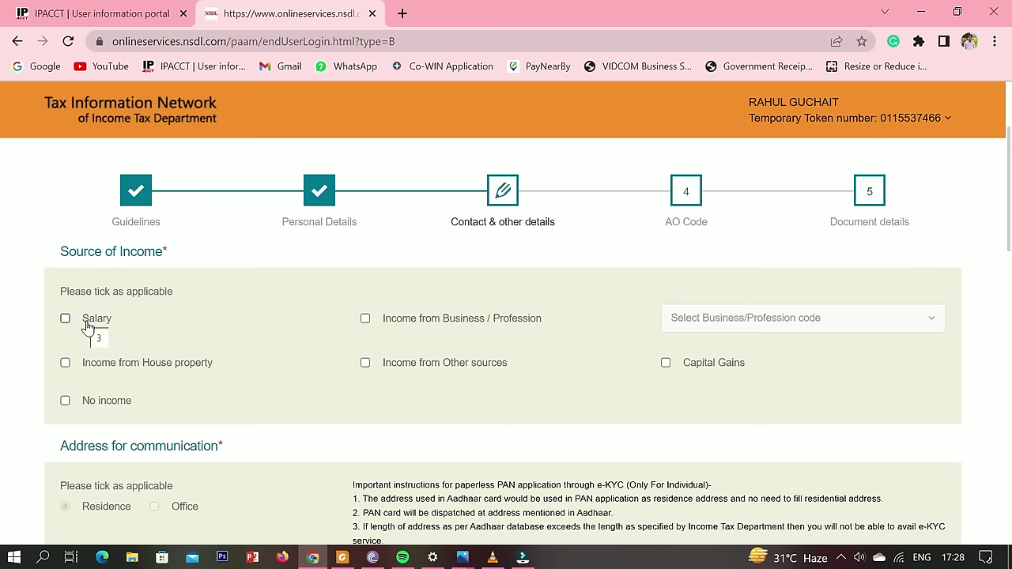
click(111, 401)
scroll(455, 408, down, 1)
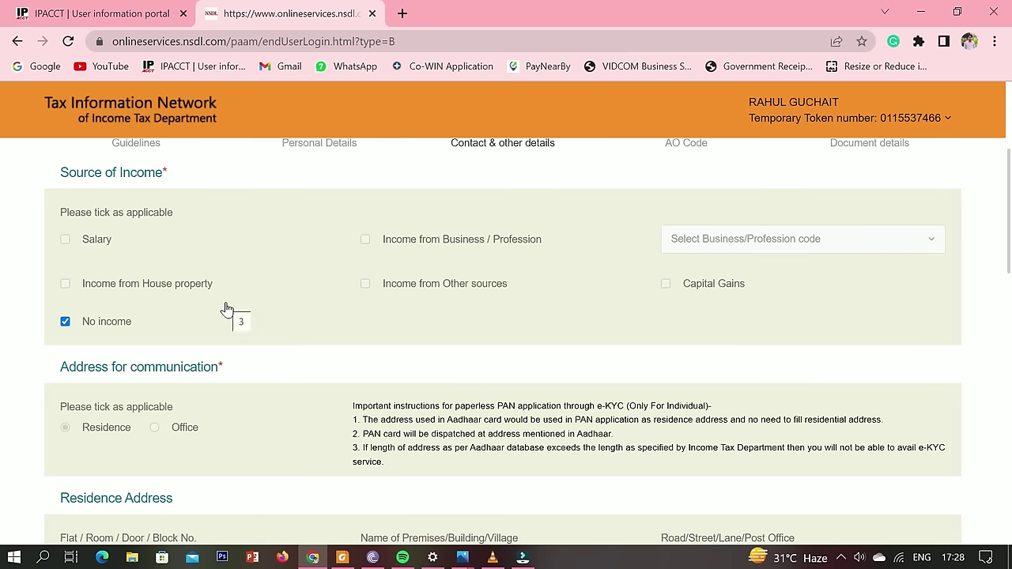
scroll(227, 308, down, 1)
scroll(227, 308, down, 1)
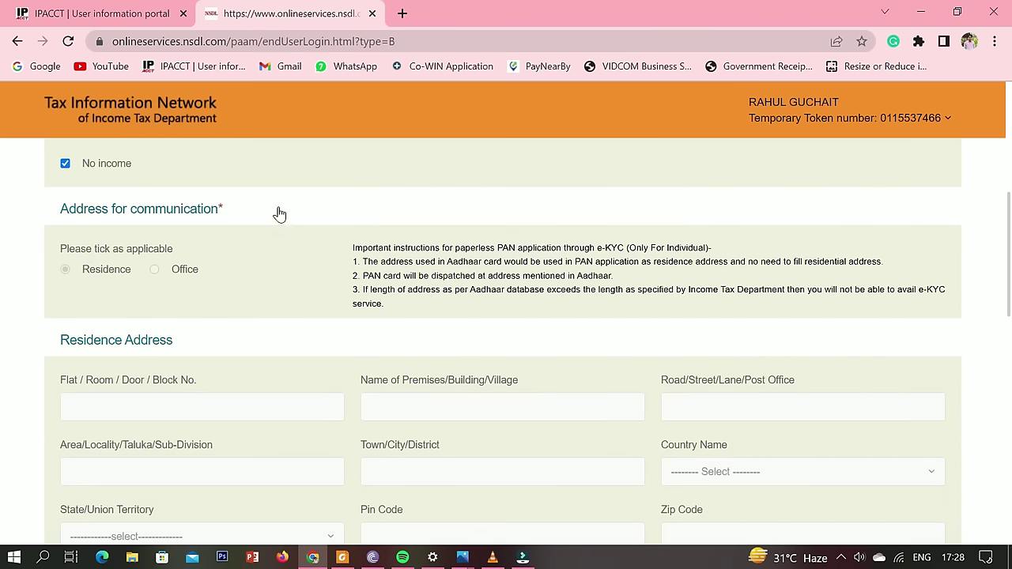
scroll(154, 317, down, 1)
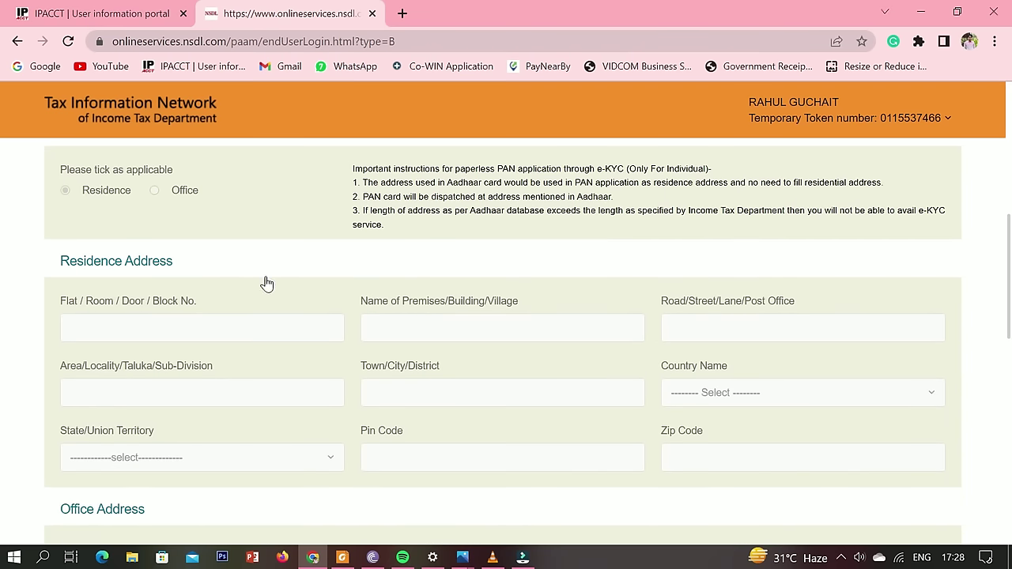
scroll(221, 309, down, 2)
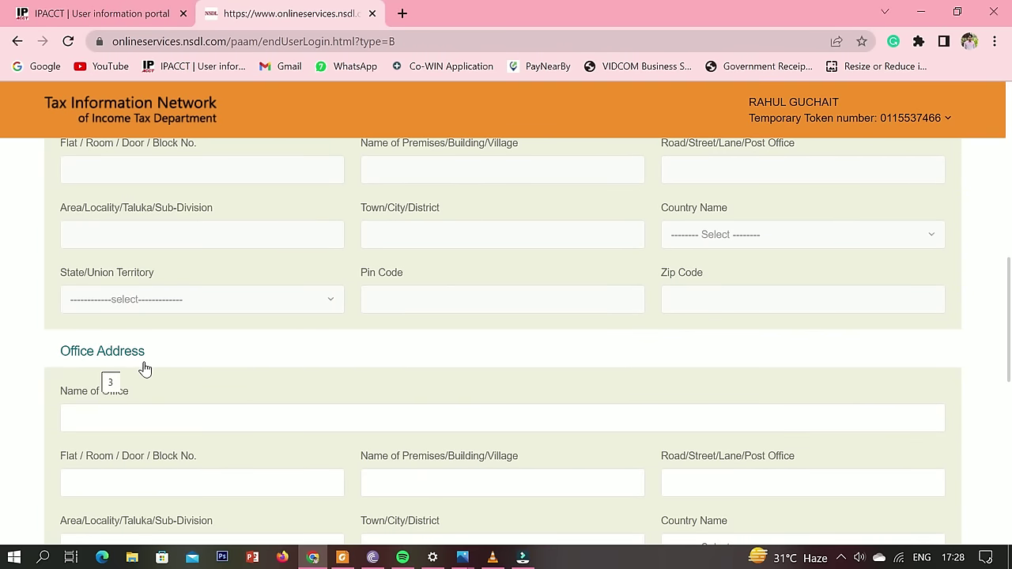
scroll(213, 373, down, 1)
scroll(272, 377, down, 1)
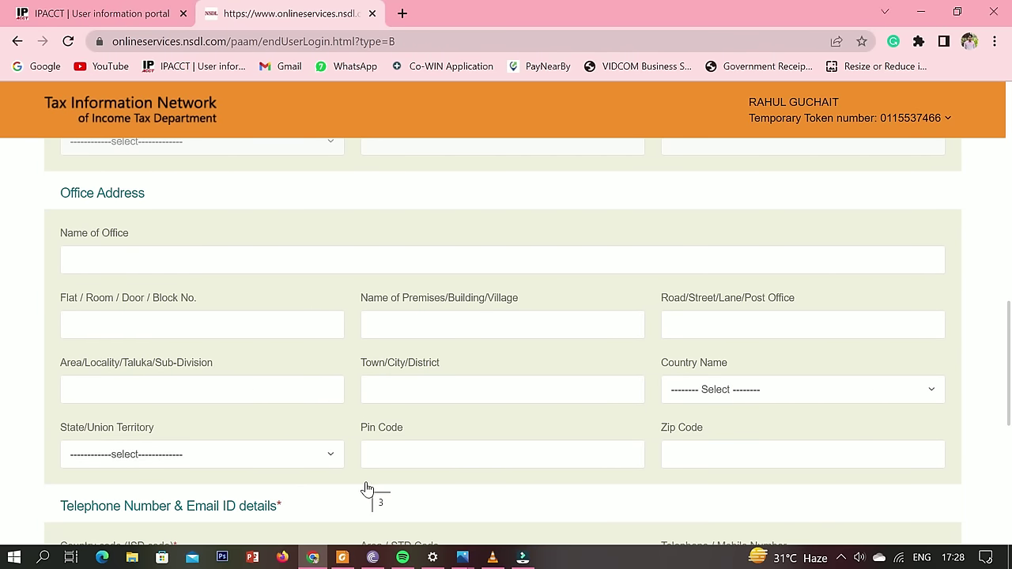
scroll(368, 489, down, 1)
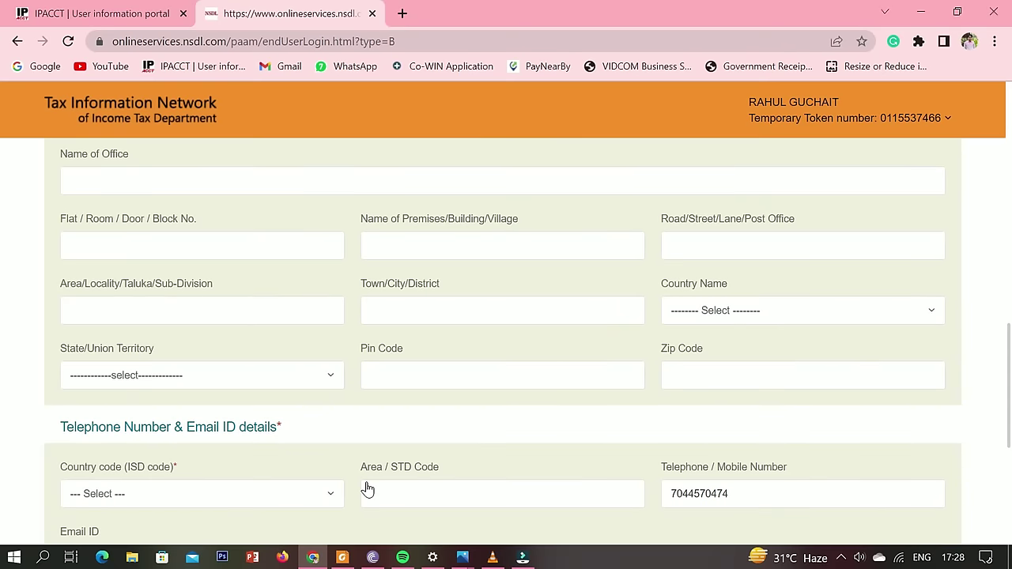
scroll(266, 438, down, 1)
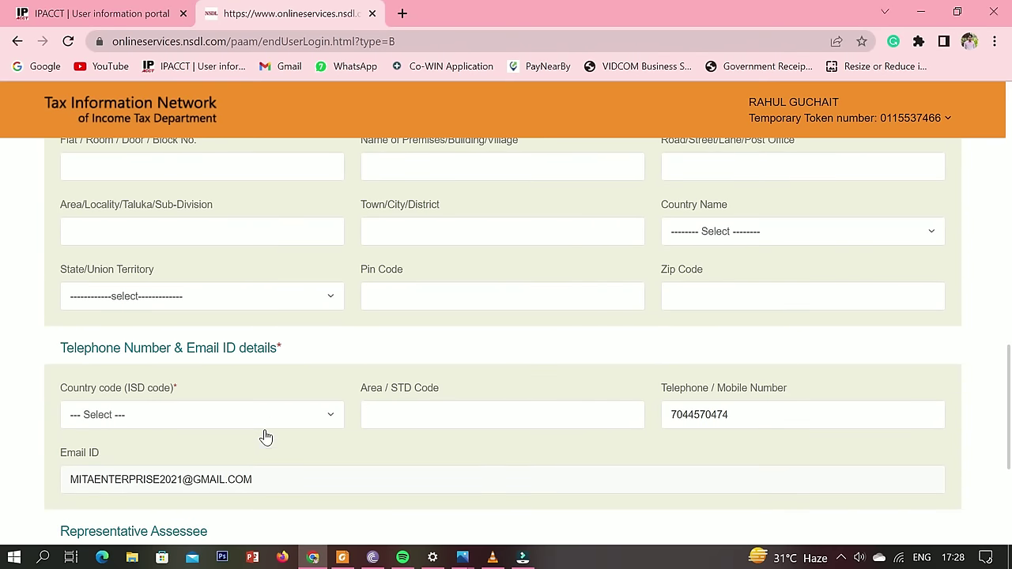
Set the telephone country code to INDIA (91) and advance to the AO Code step.
click(167, 418)
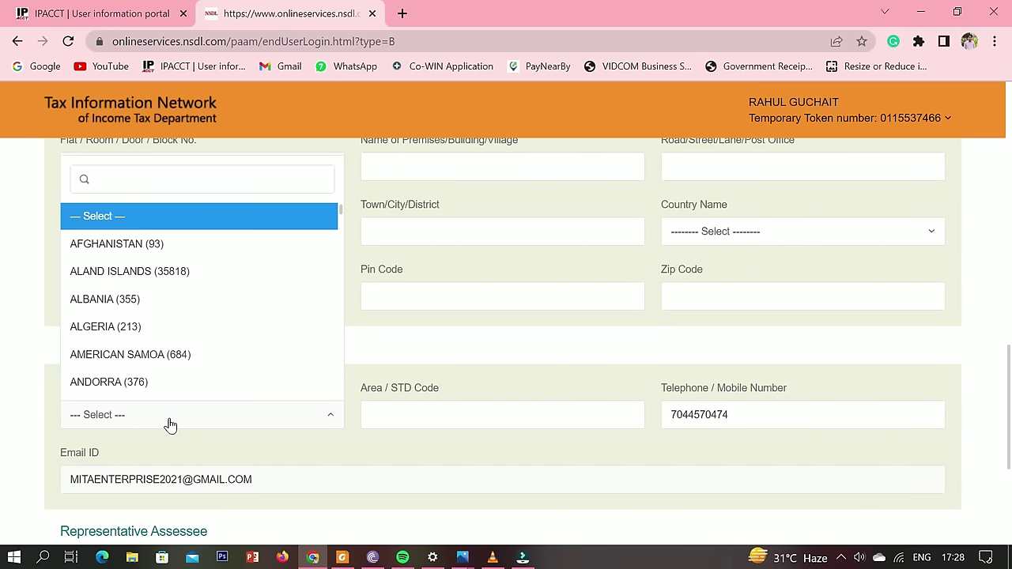
text(india)
key(Return)
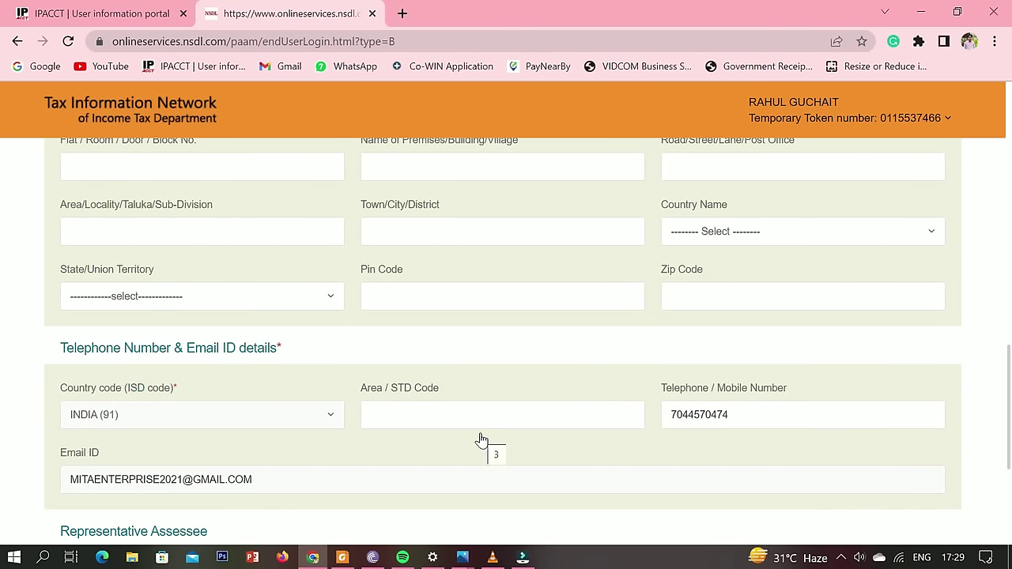
scroll(237, 411, down, 2)
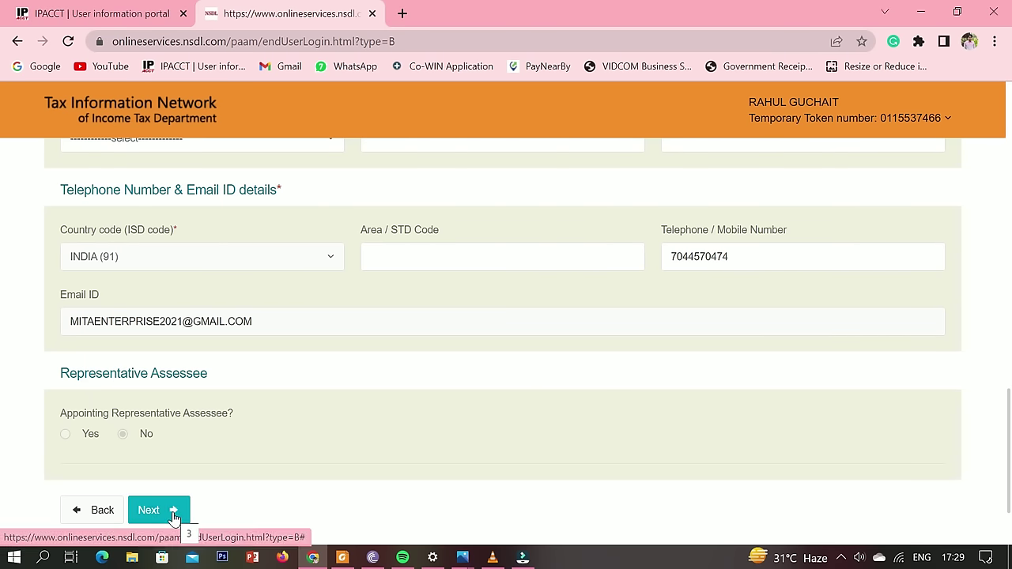
click(169, 512)
scroll(629, 233, down, 2)
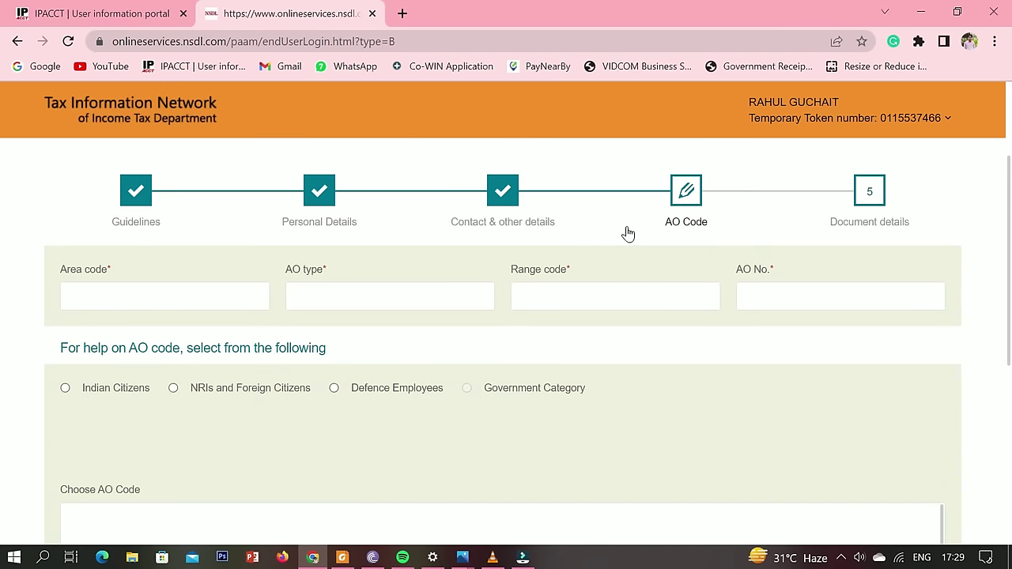
Look up the Indian-citizen AO code with state WEST BENGAL and city HOOGHLY.
scroll(273, 323, down, 1)
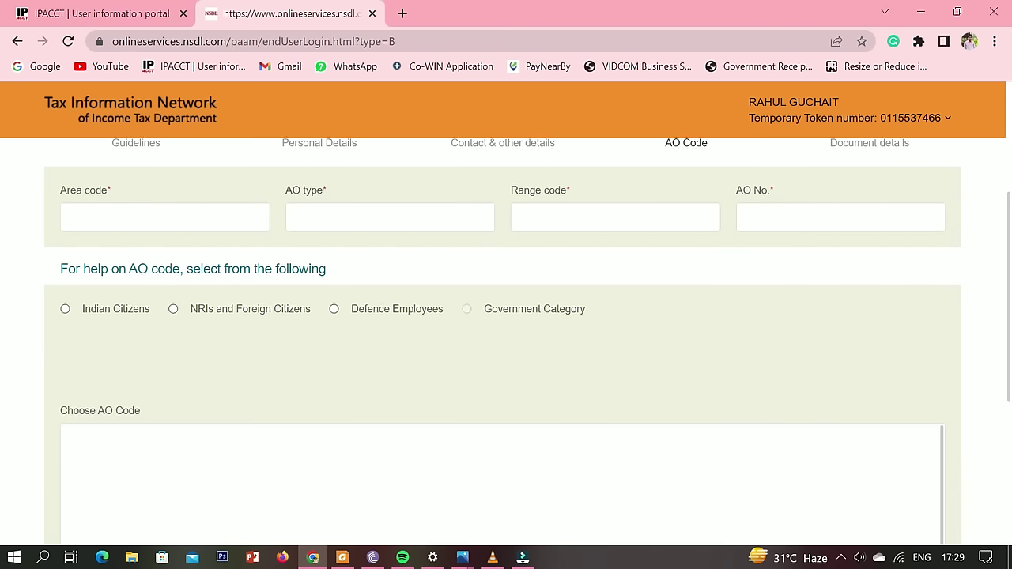
click(65, 309)
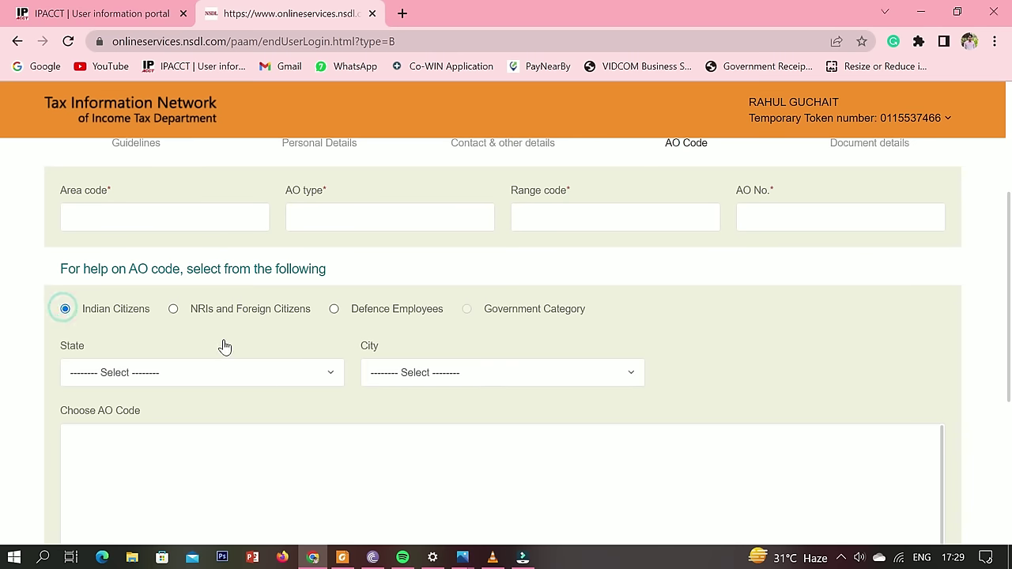
click(199, 378)
scroll(219, 294, down, 10)
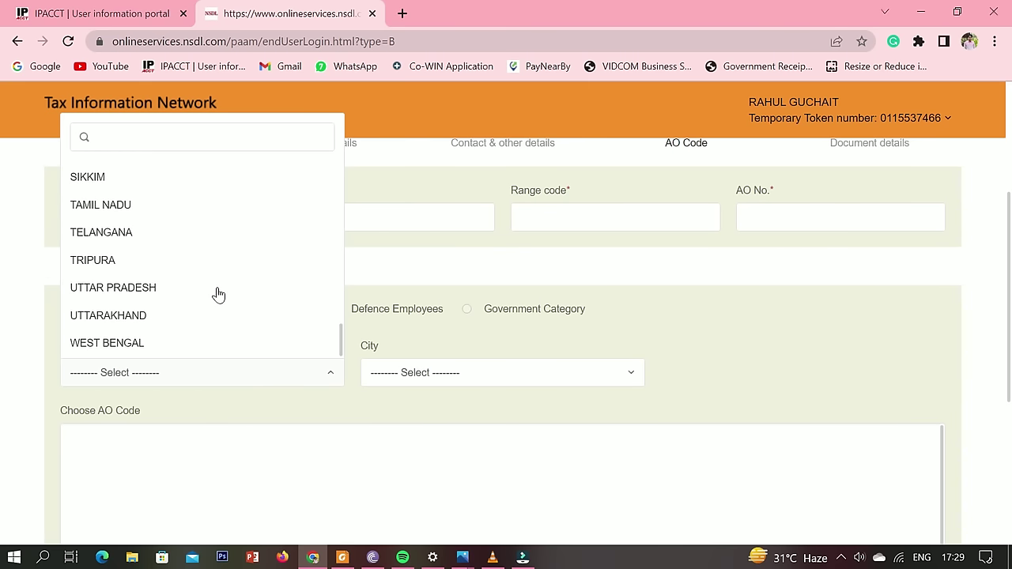
click(169, 346)
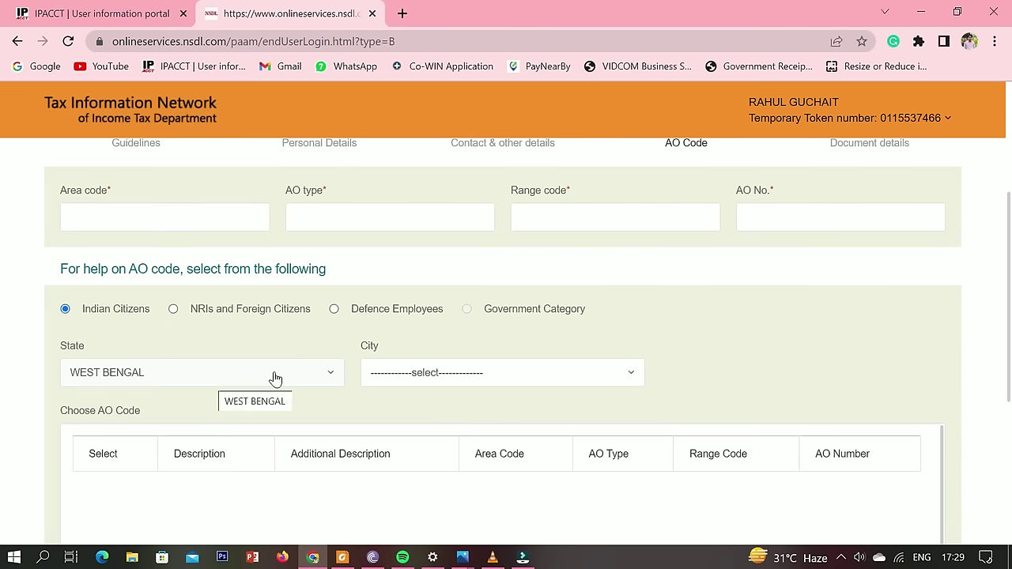
click(415, 379)
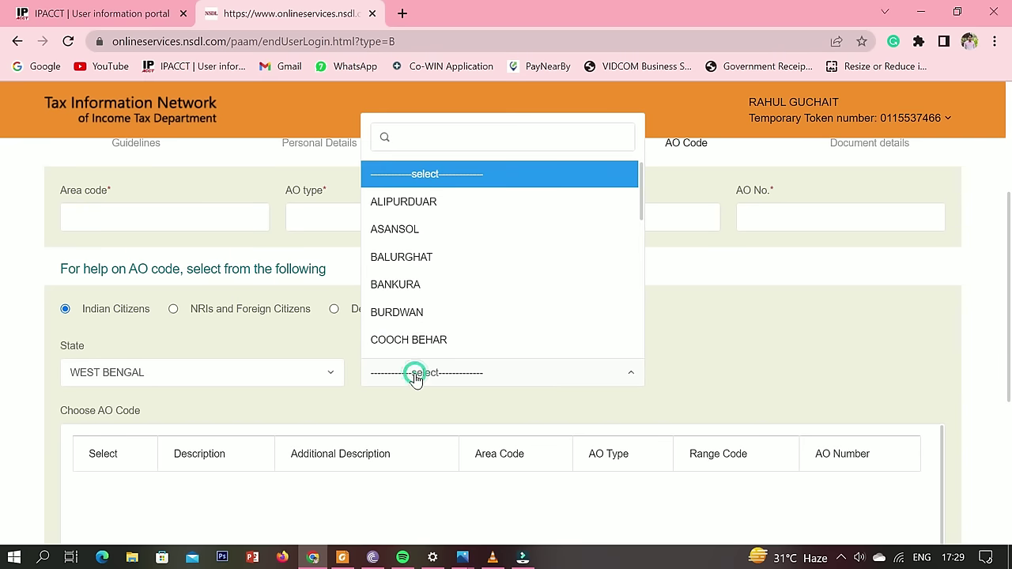
scroll(423, 237, down, 2)
click(419, 239)
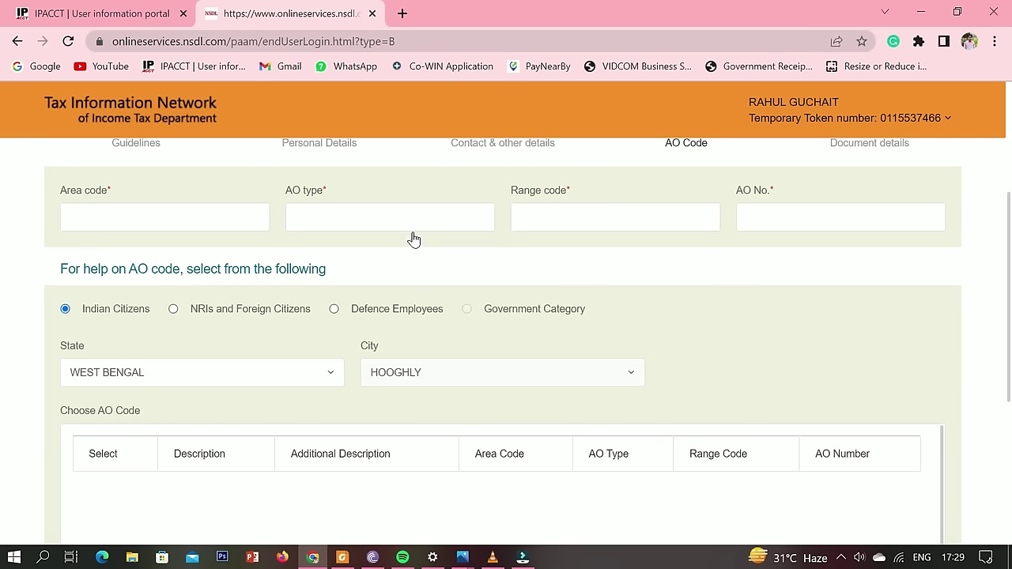
Keep AO code CIRCLE 23(1) (WBG/C/182/1), go to Document details, and dismiss the alert.
scroll(722, 323, down, 1)
scroll(418, 320, down, 1)
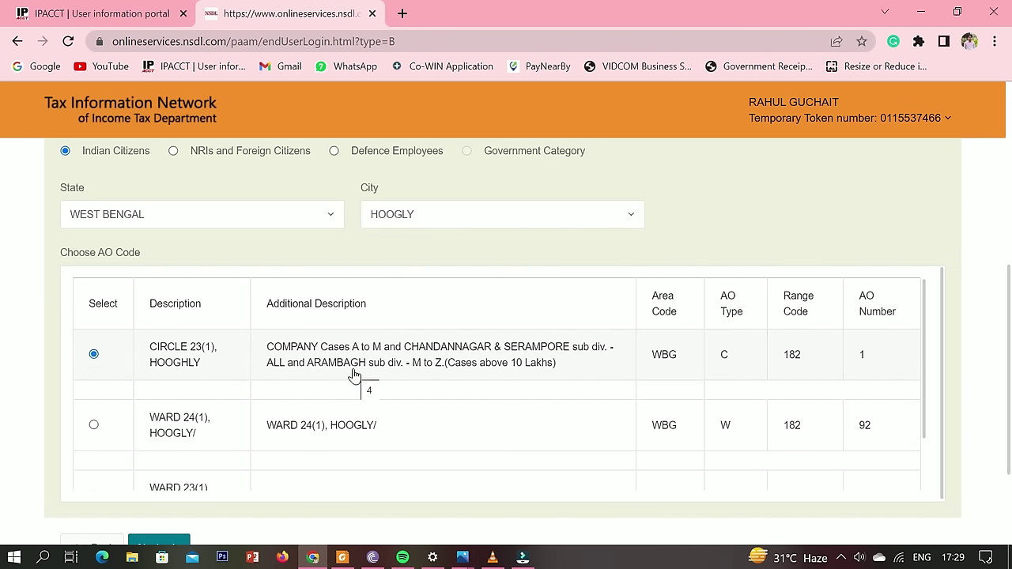
scroll(350, 377, down, 1)
scroll(964, 413, down, 2)
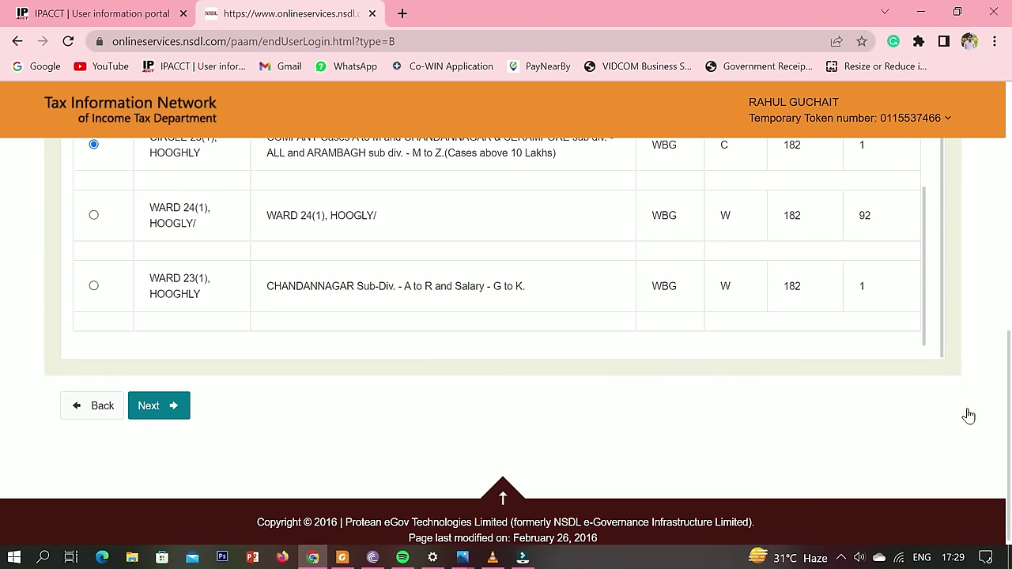
click(174, 399)
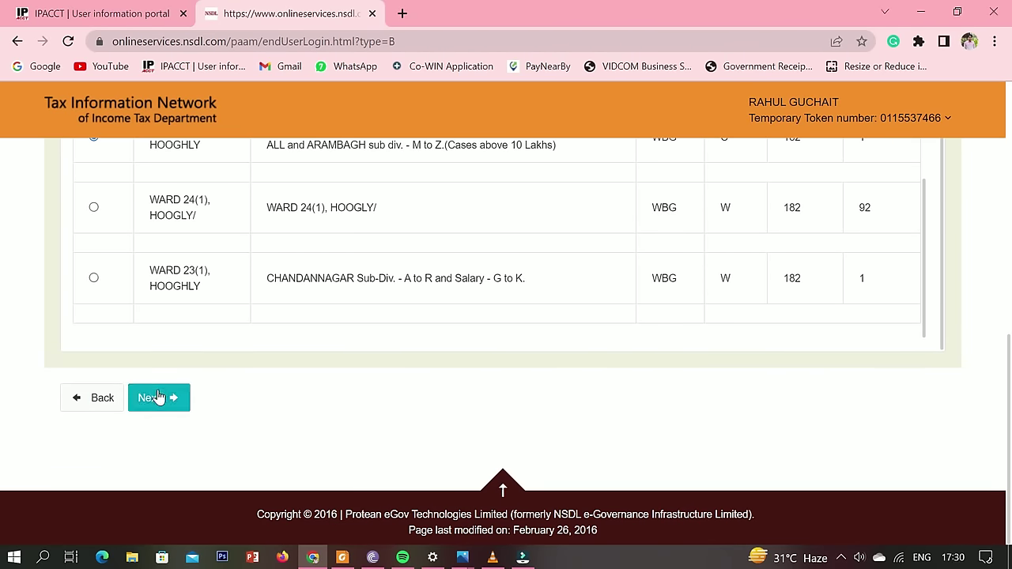
key(Return)
scroll(670, 317, down, 2)
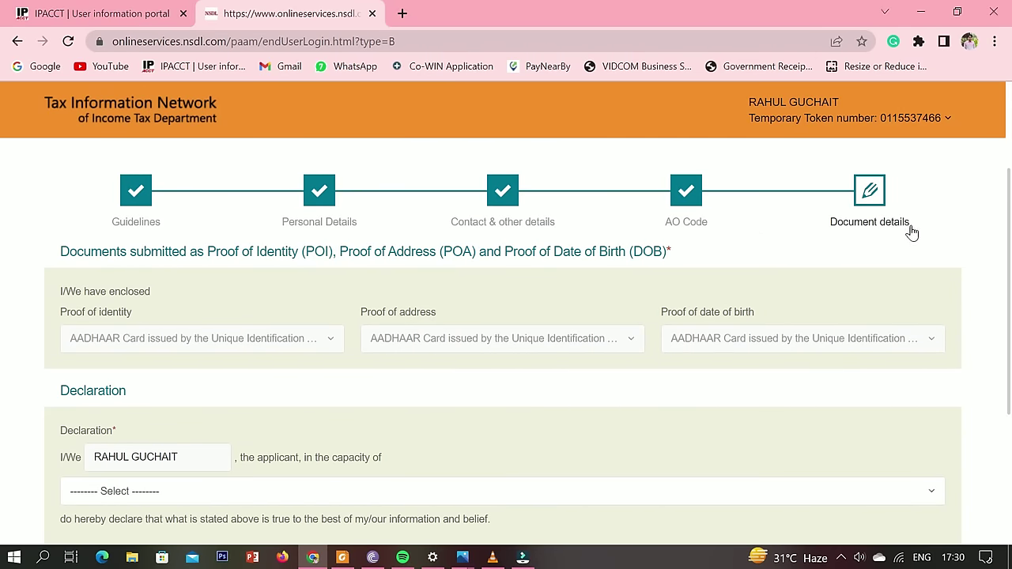
Declare in the capacity Himself/Herself, with SAHANA as the place, and submit the application.
scroll(901, 226, down, 1)
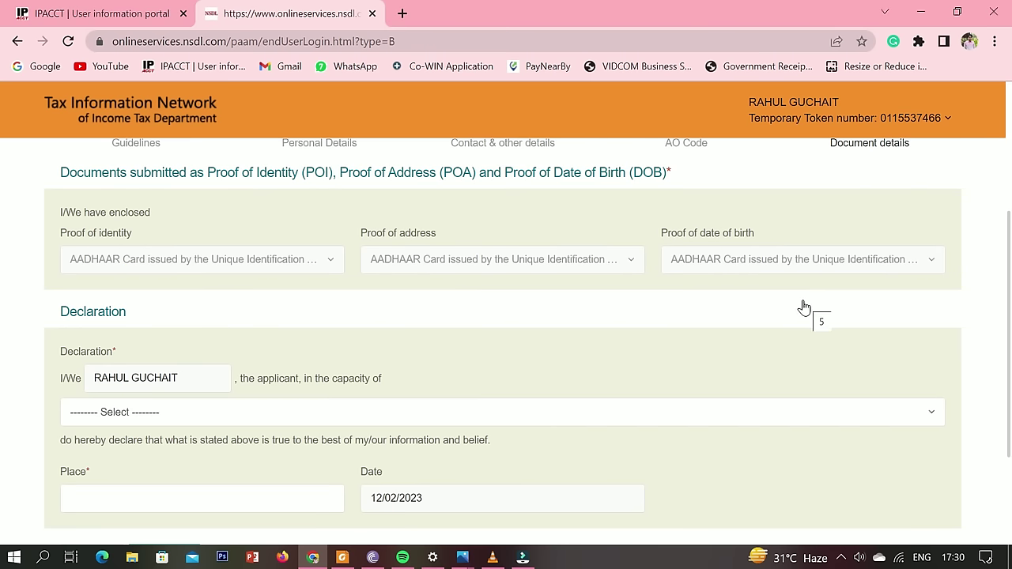
scroll(566, 292, down, 1)
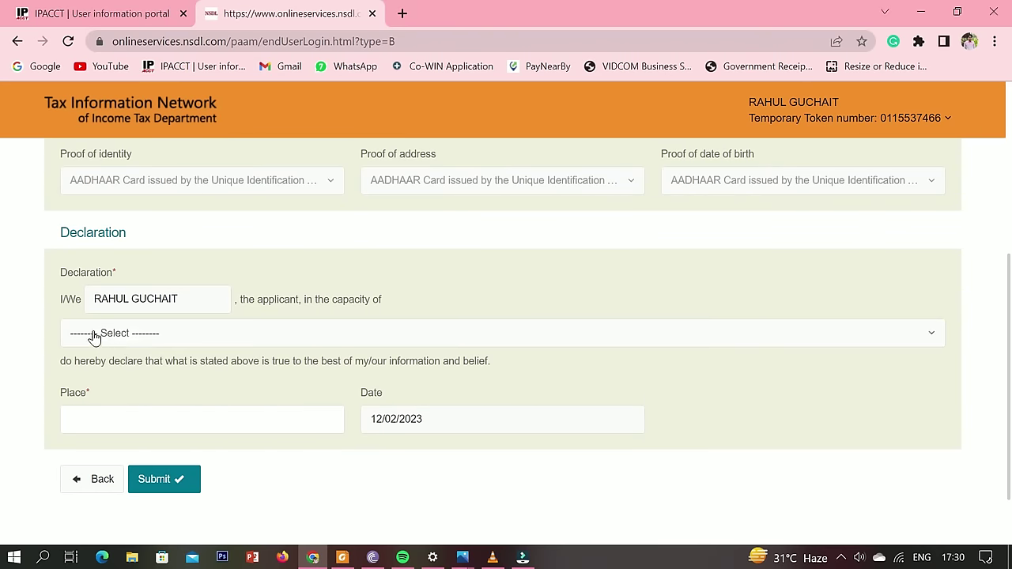
click(200, 335)
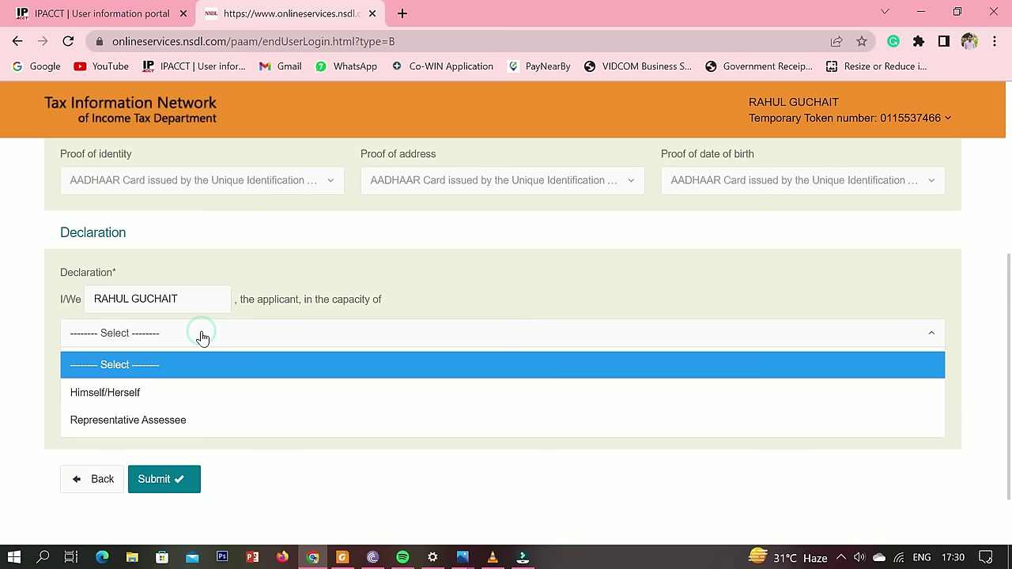
click(157, 395)
click(130, 418)
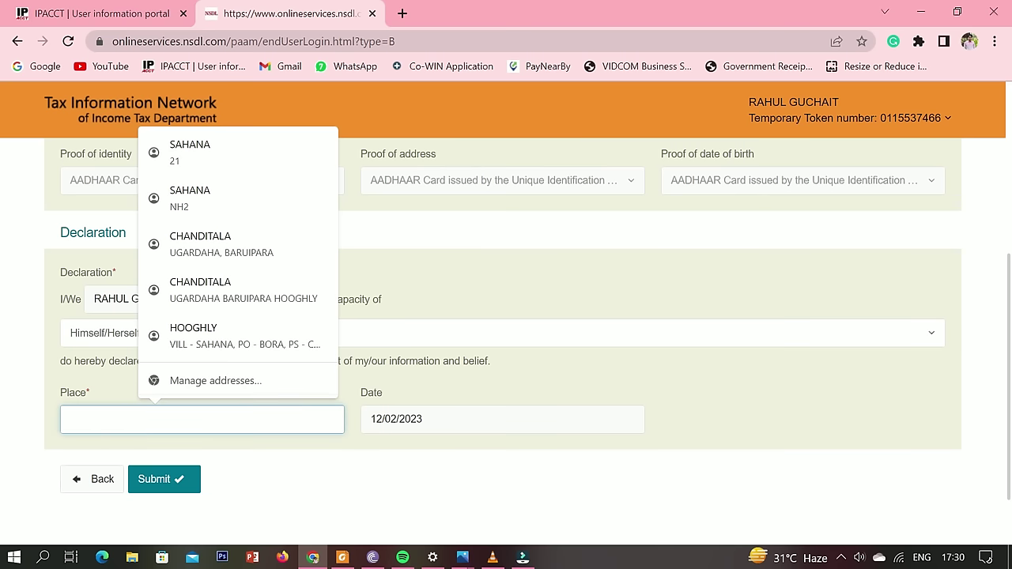
text(SAHANA)
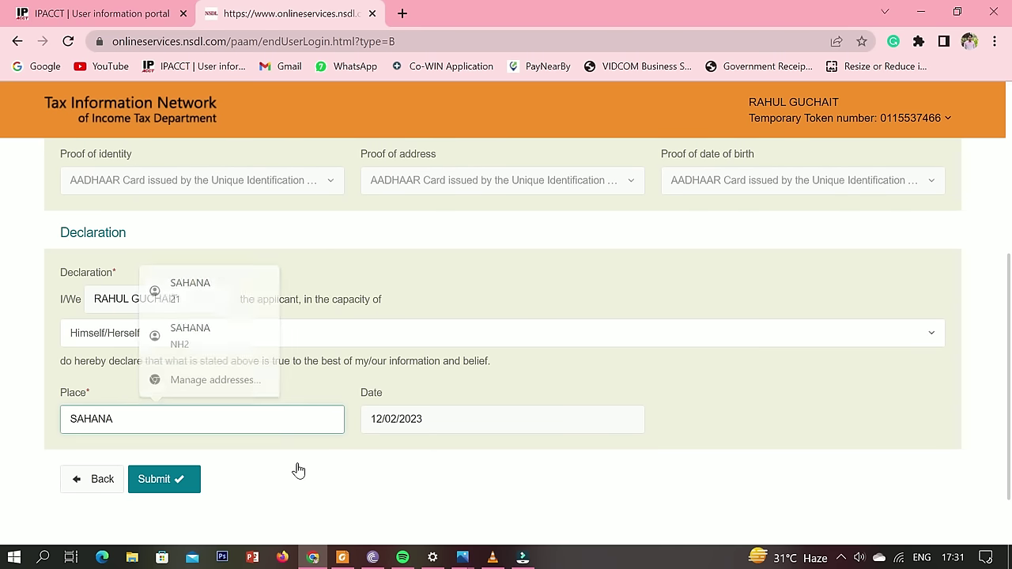
click(298, 470)
click(156, 483)
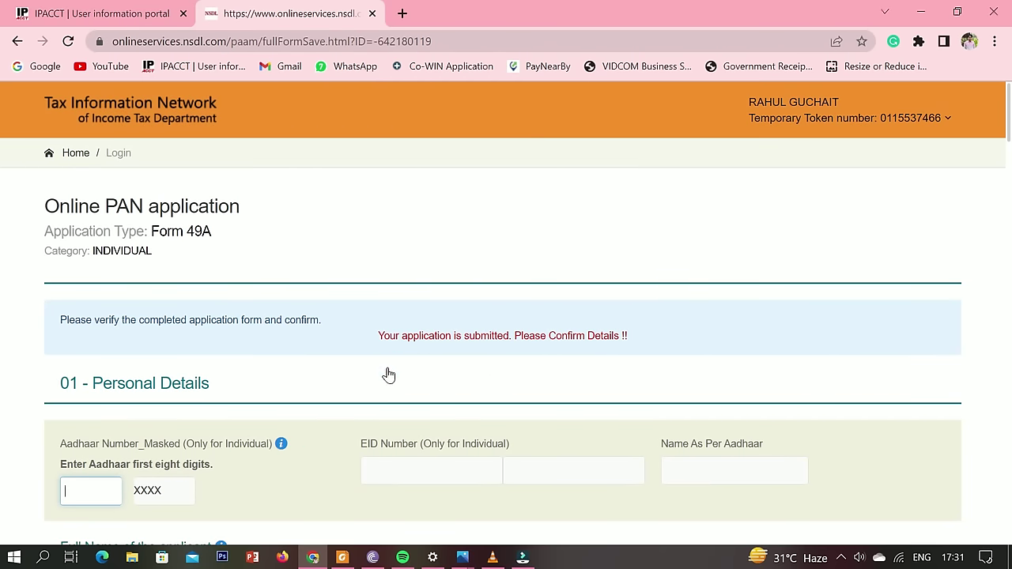
Enter the first eight digits of the applicant's Aadhaar number on the confirmation form.
scroll(388, 374, down, 1)
scroll(583, 294, down, 1)
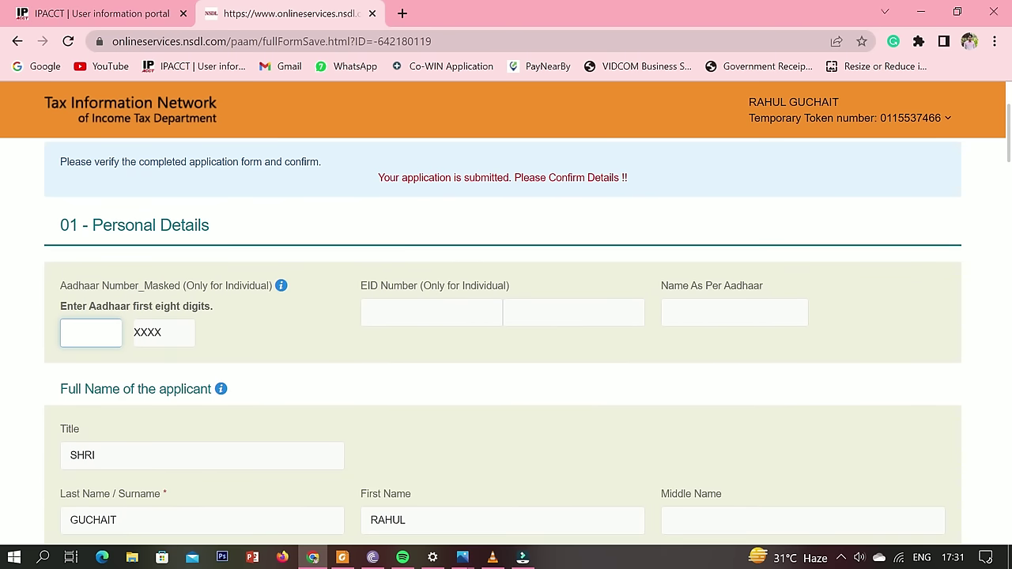
click(90, 339)
Confirm the reviewed Form 49A details to reach the mode of payment page.
scroll(266, 343, down, 2)
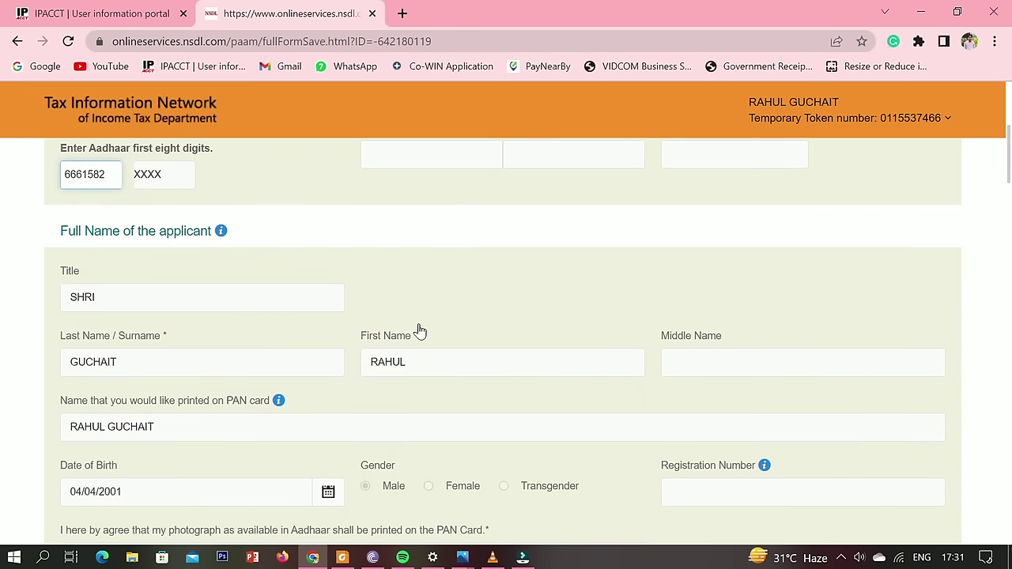
scroll(442, 414, down, 1)
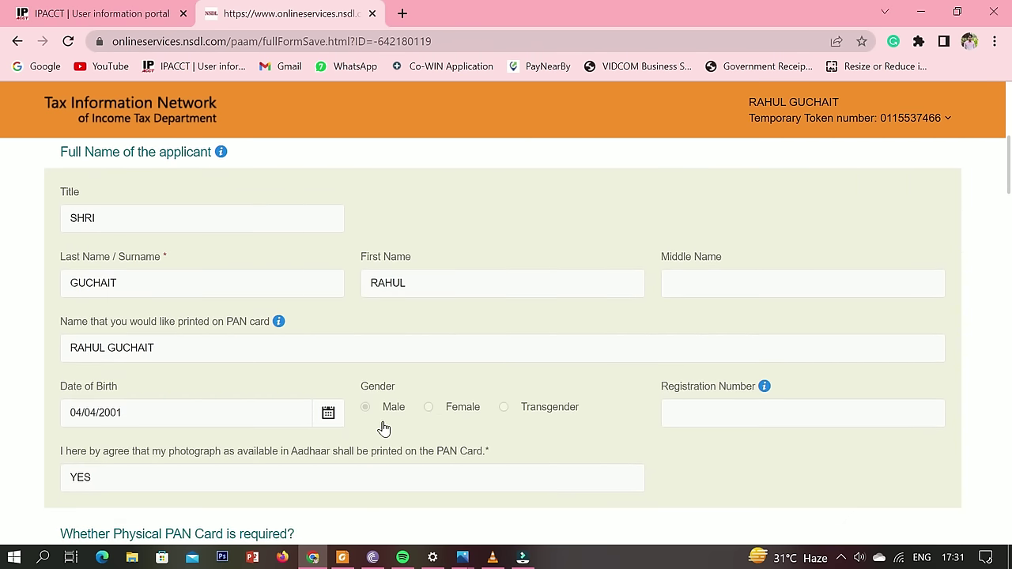
scroll(343, 393, down, 12)
scroll(344, 393, down, 5)
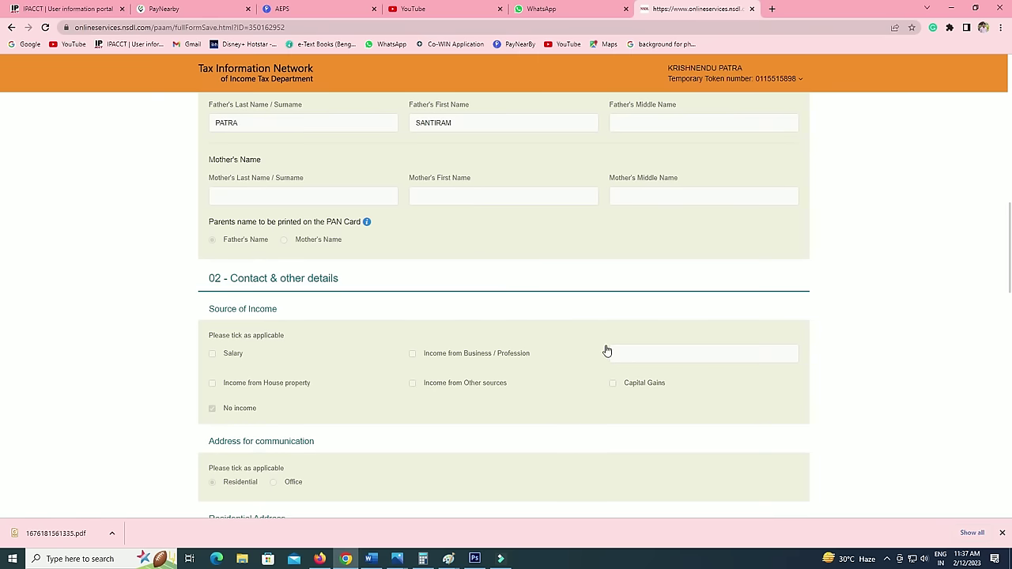
scroll(417, 400, down, 8)
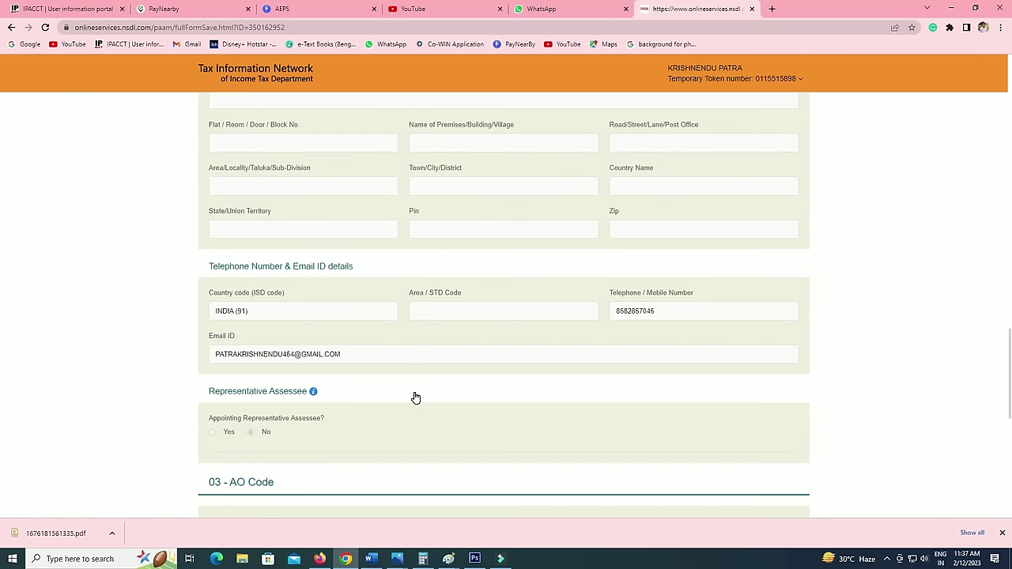
scroll(416, 396, down, 5)
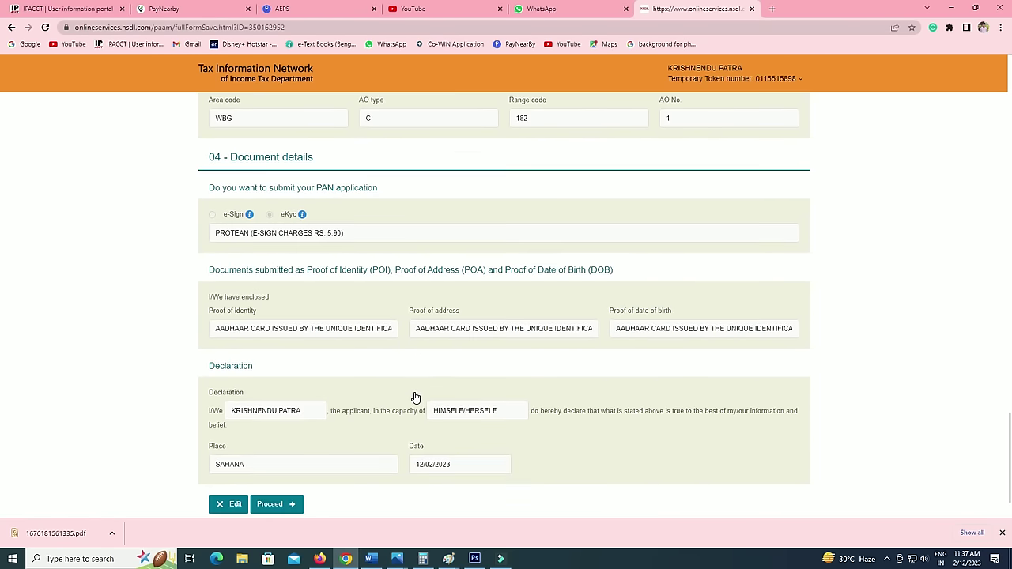
scroll(415, 396, down, 1)
scroll(565, 369, down, 1)
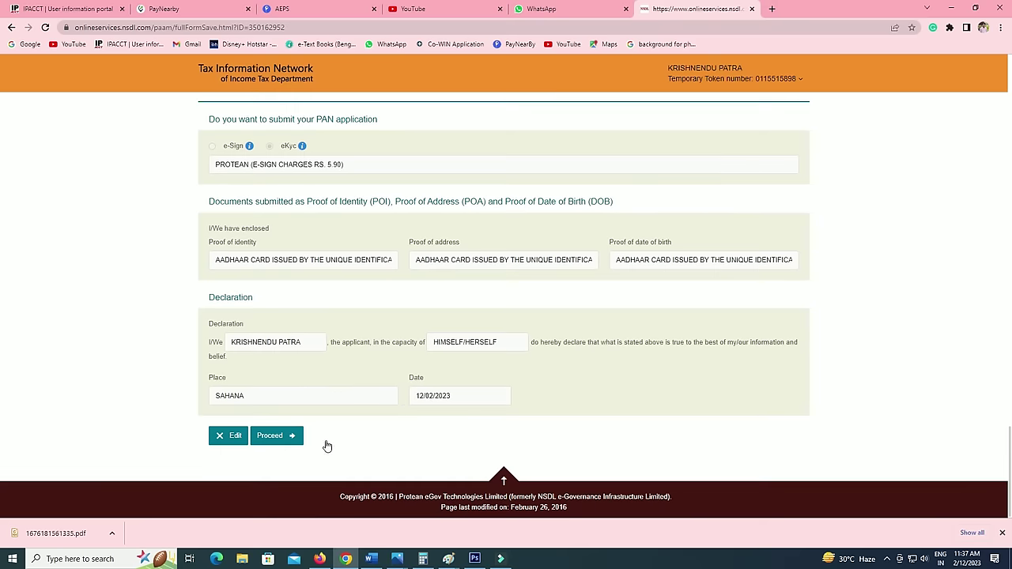
click(282, 436)
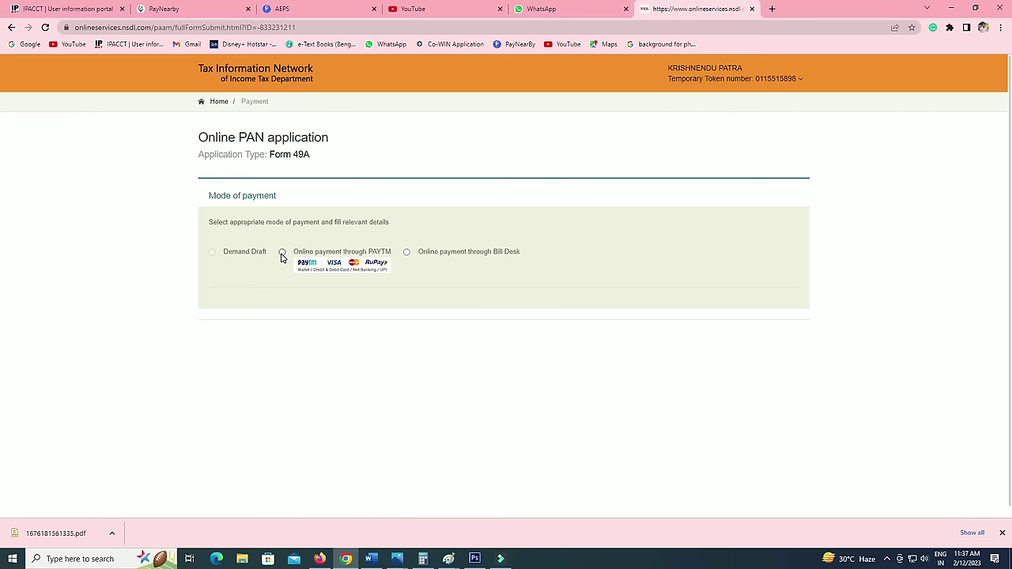
Choose online payment through PAYTM, accept the terms of service, and proceed to payment.
click(282, 253)
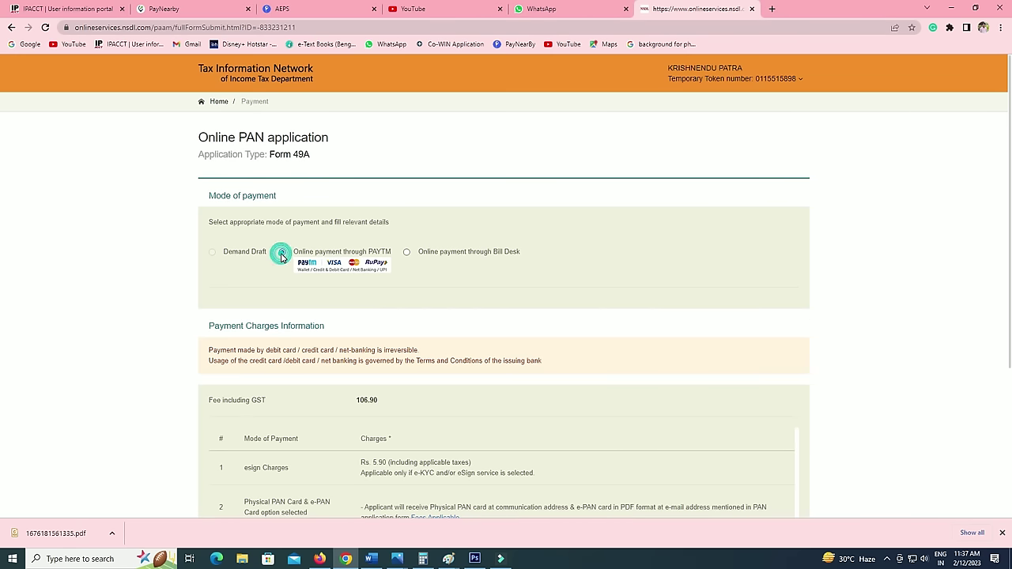
scroll(368, 347, down, 3)
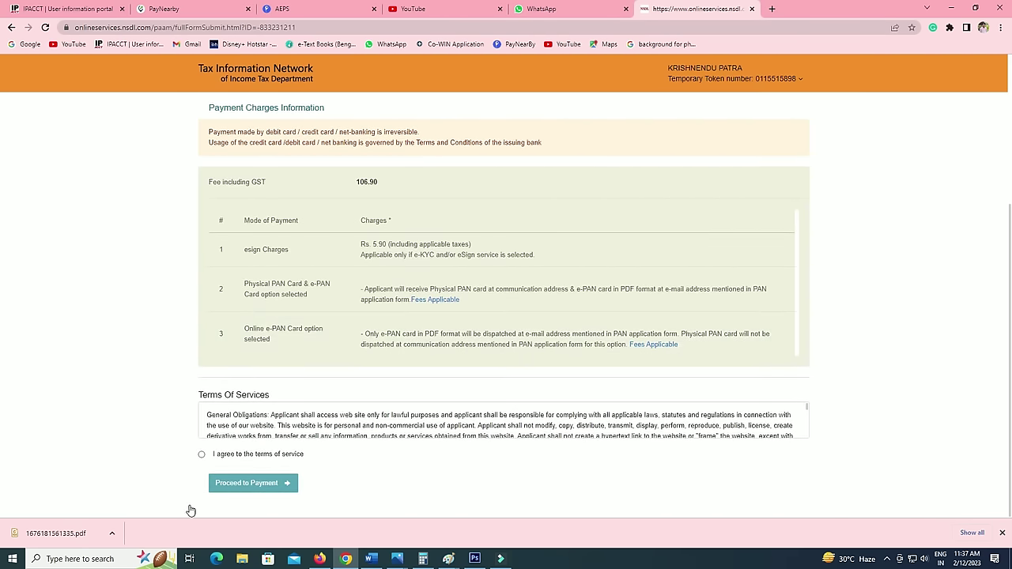
click(201, 455)
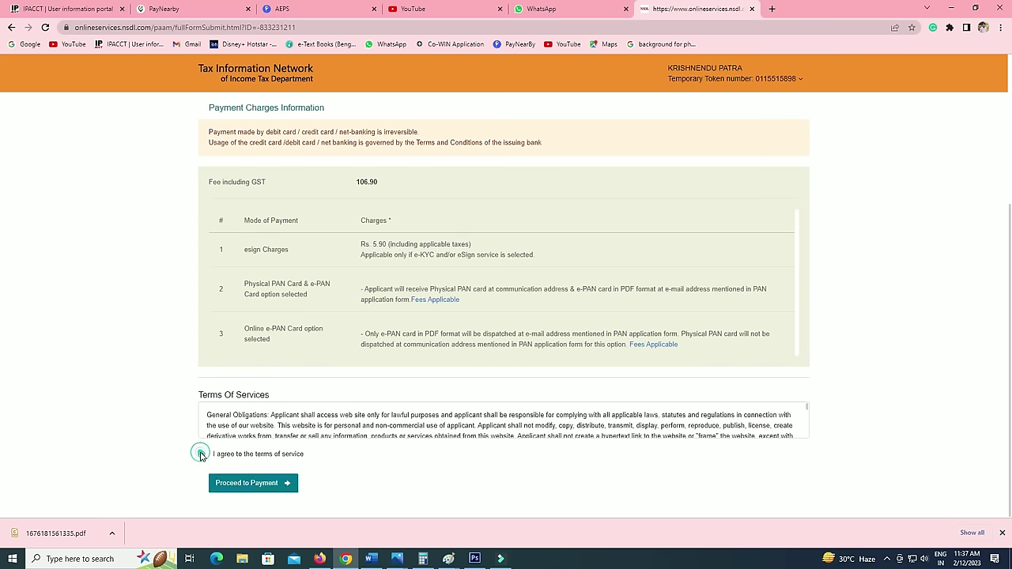
click(294, 487)
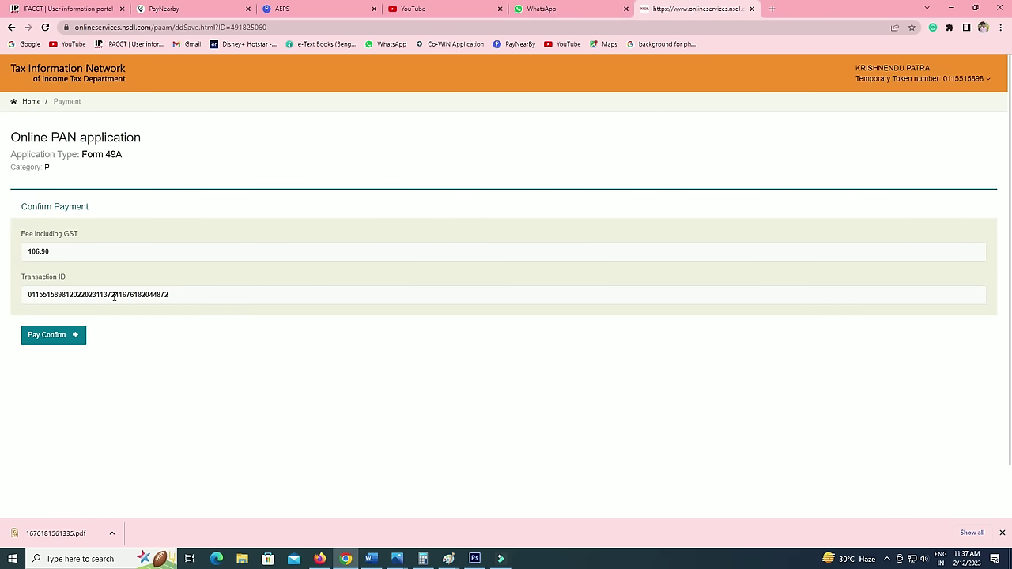
Confirm payment of the 106.90 application fee.
click(63, 342)
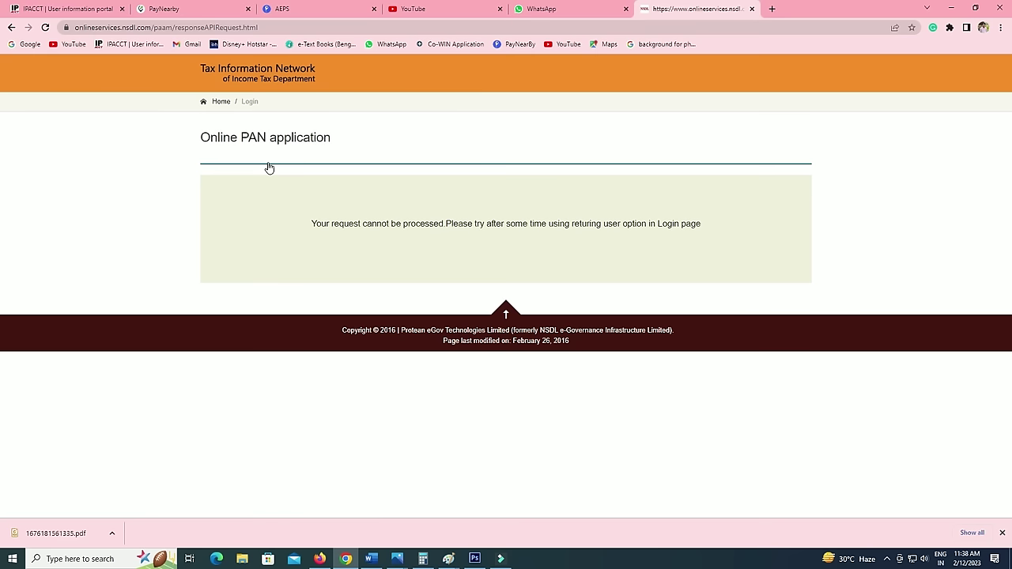
Reopen the pending application under Continue With Application using token, e-mail, date of birth and captcha.
click(221, 106)
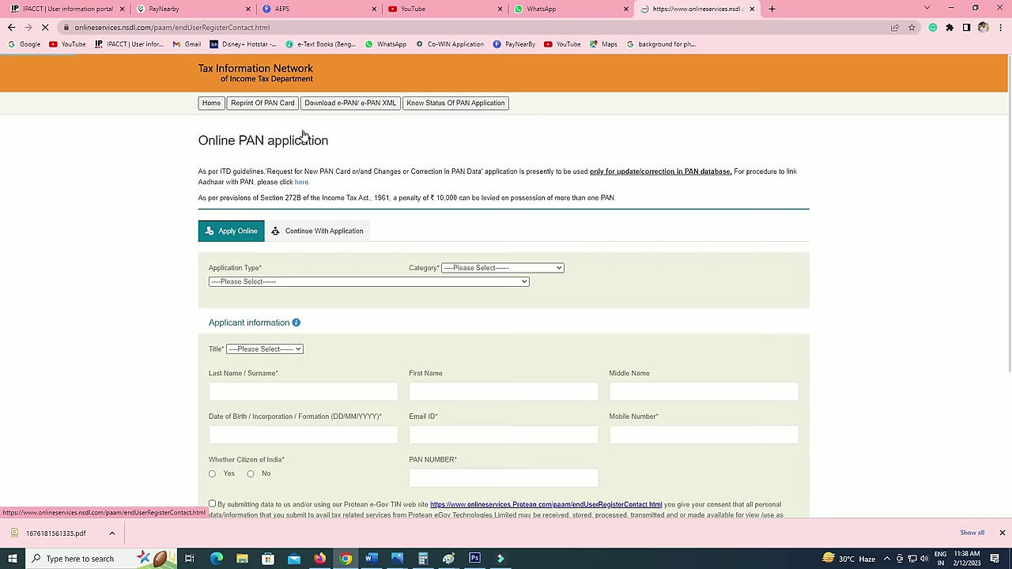
click(346, 231)
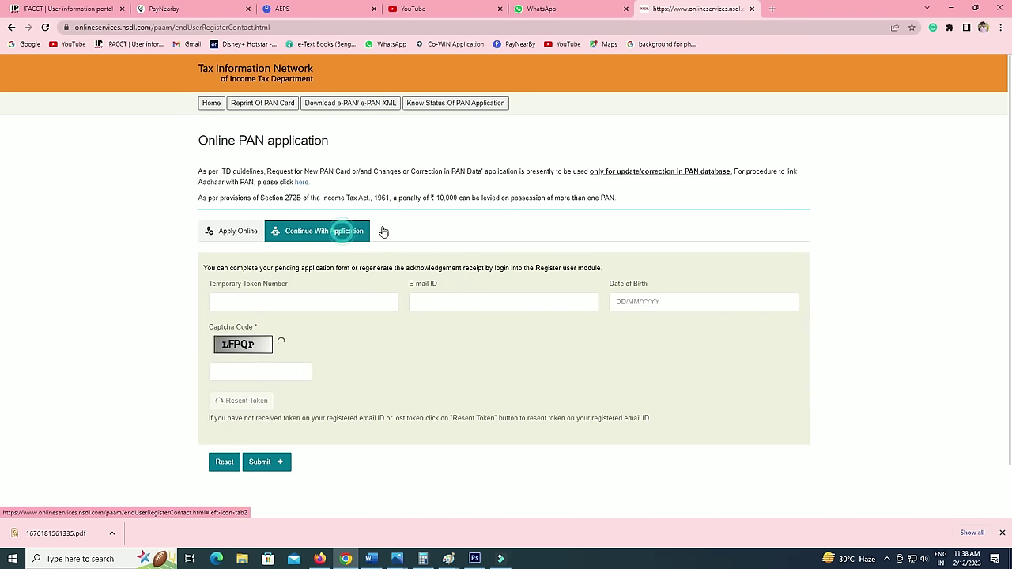
click(325, 302)
click(429, 254)
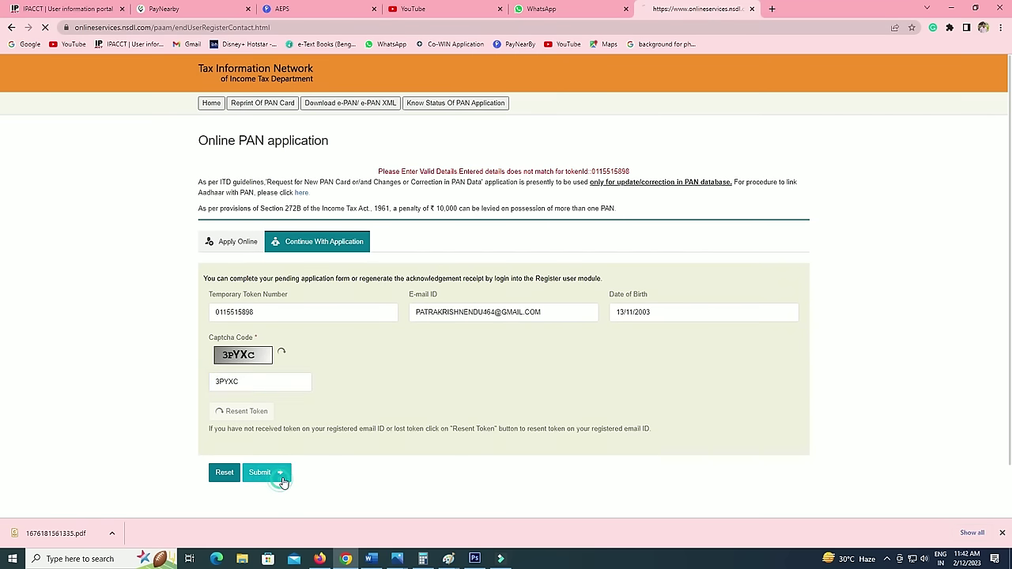
click(266, 463)
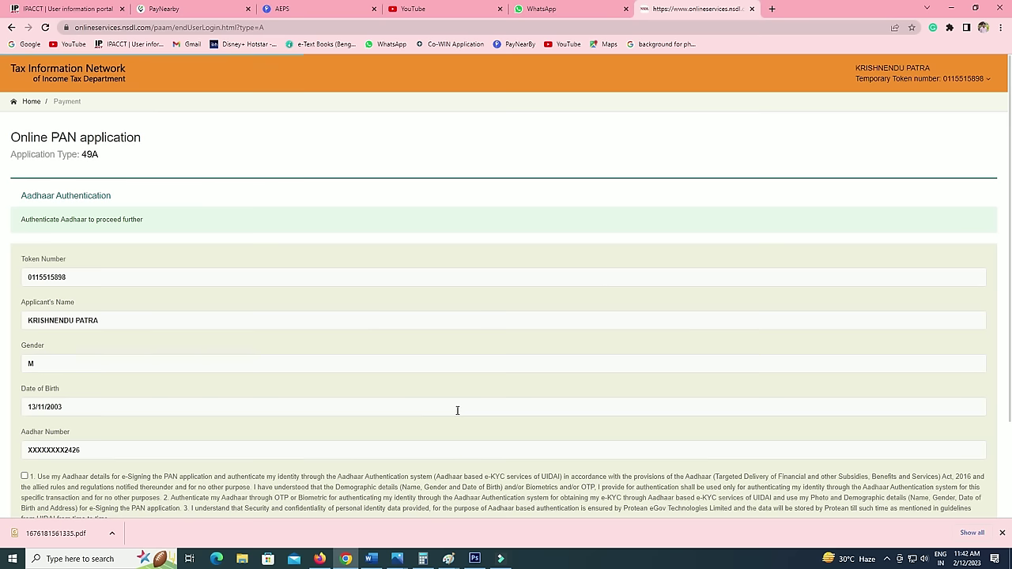
Give consent for Aadhaar-based authentication and submit the applicant's Aadhaar details for authentication.
scroll(194, 316, down, 1)
scroll(190, 327, down, 1)
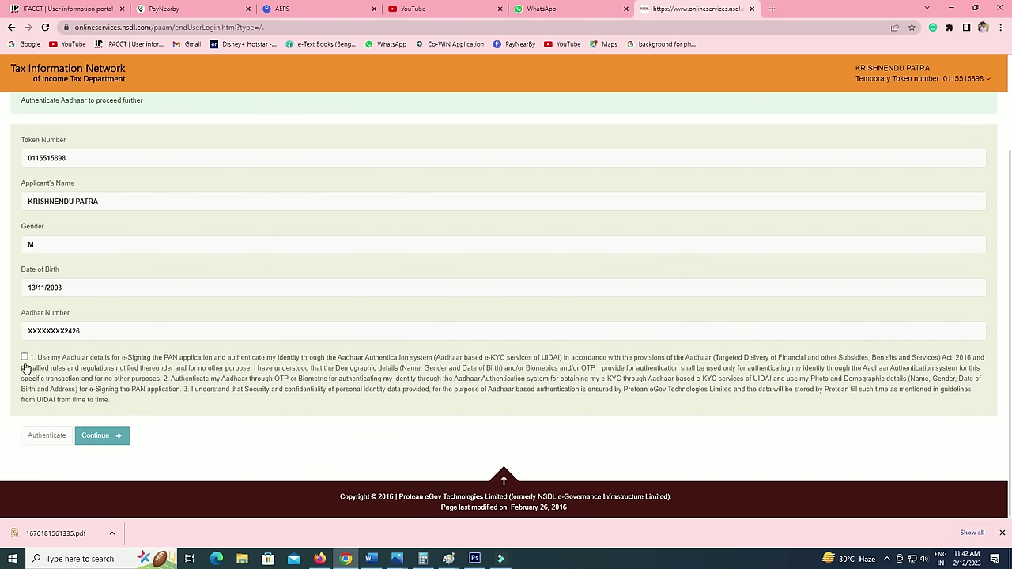
scroll(27, 369, up, 2)
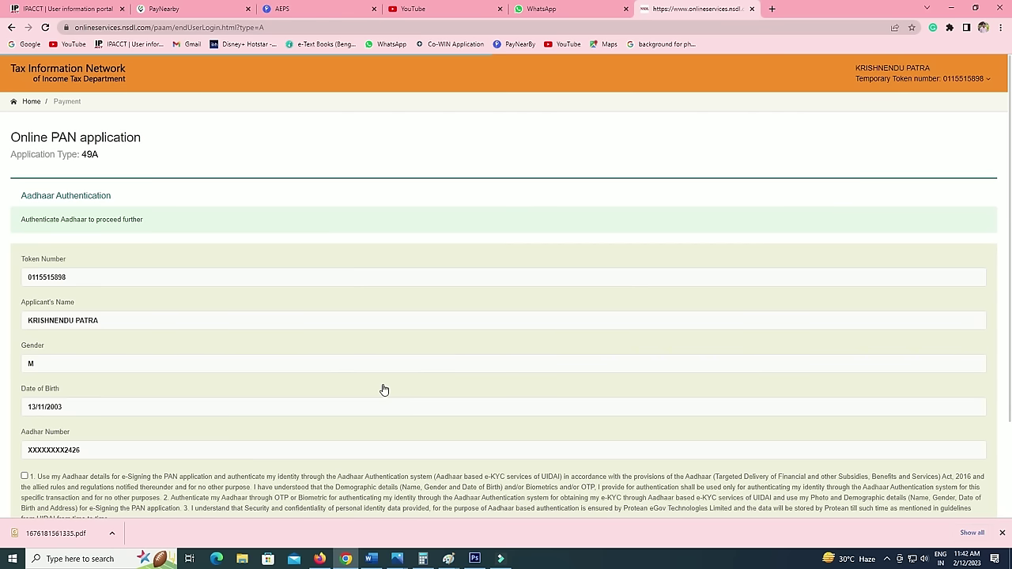
scroll(383, 389, down, 3)
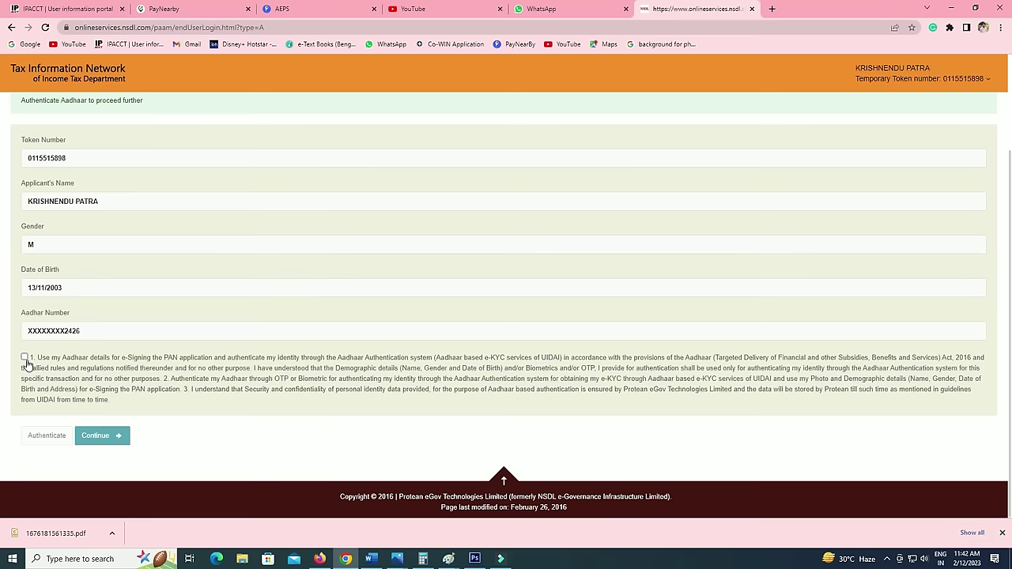
click(23, 356)
click(48, 435)
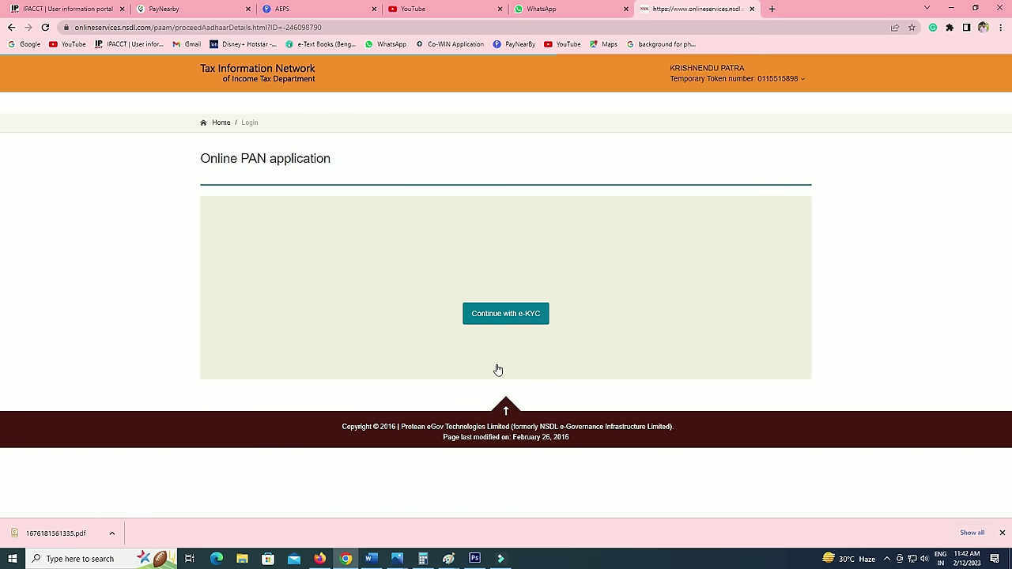
Continue with e-KYC, verify the Aadhaar OTP received, and move on to eSign.
click(491, 323)
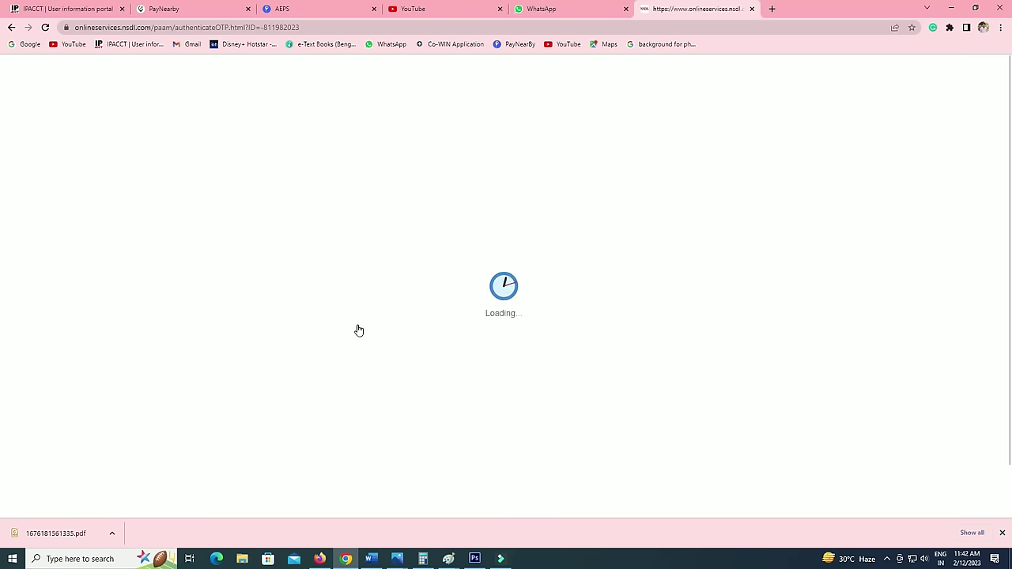
click(406, 328)
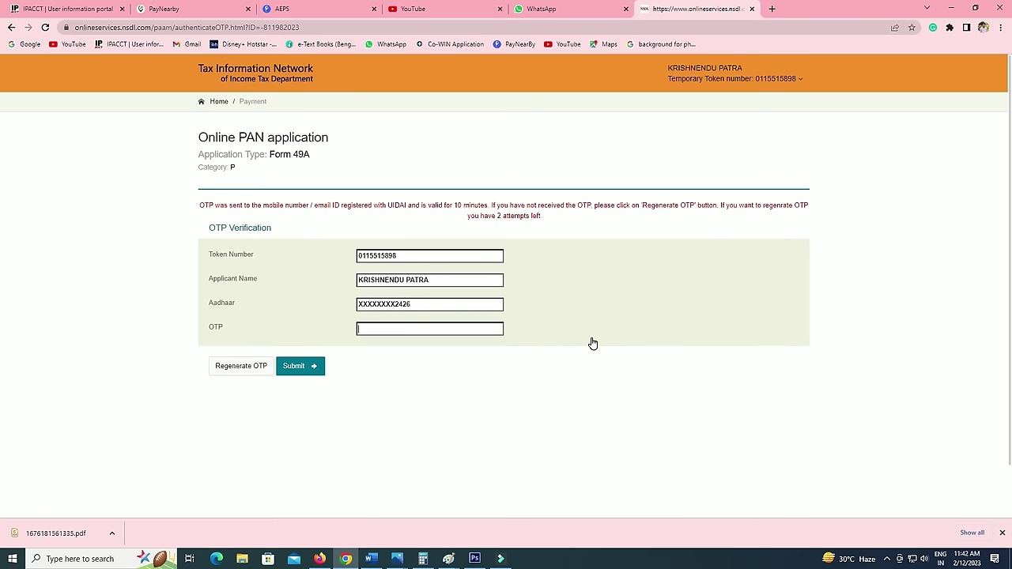
click(301, 365)
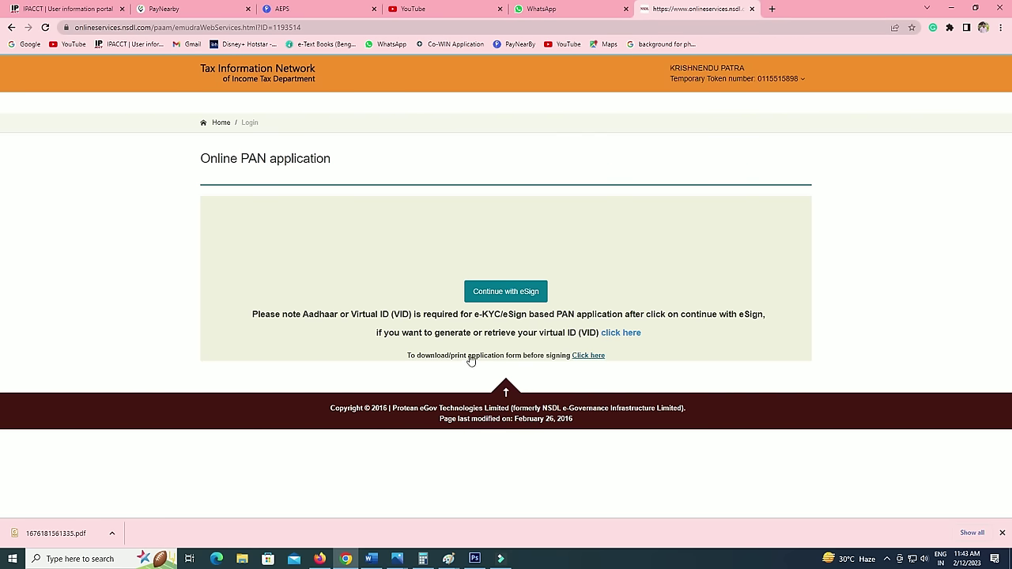
click(521, 290)
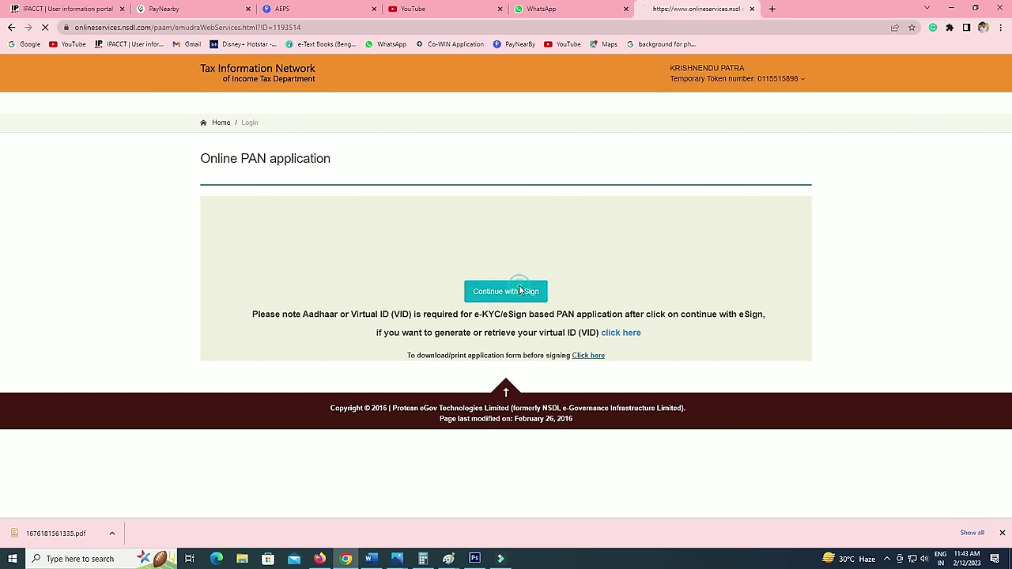